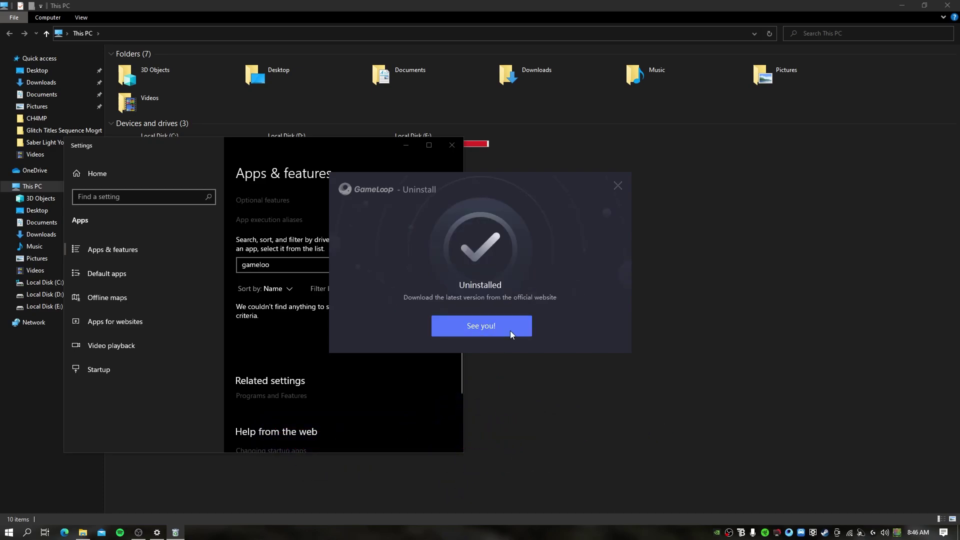
- Close the GameLoop uninstaller and Settings, and permanently delete aow_drv.log from the C: drive, granting administrator permission
left_click(618, 186)
left_click(451, 145)
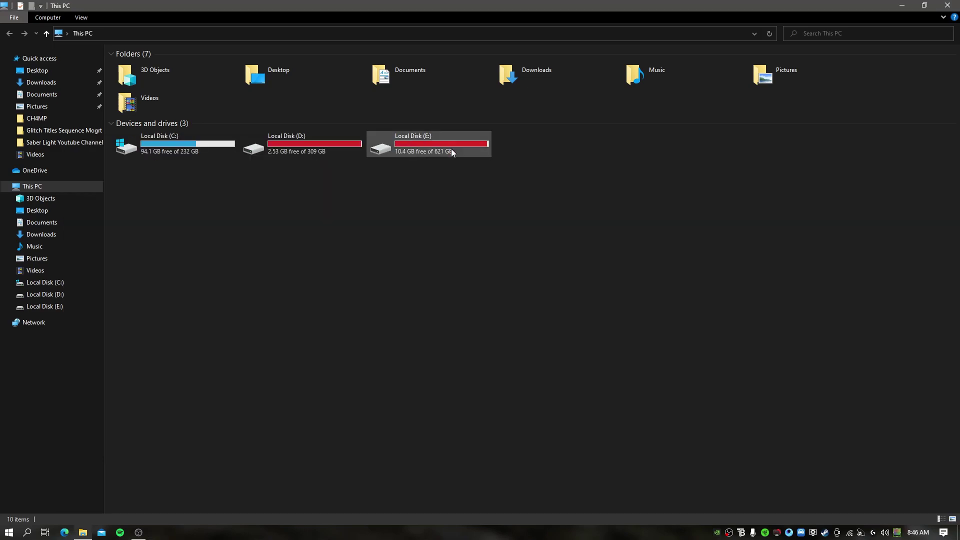
double_click(178, 145)
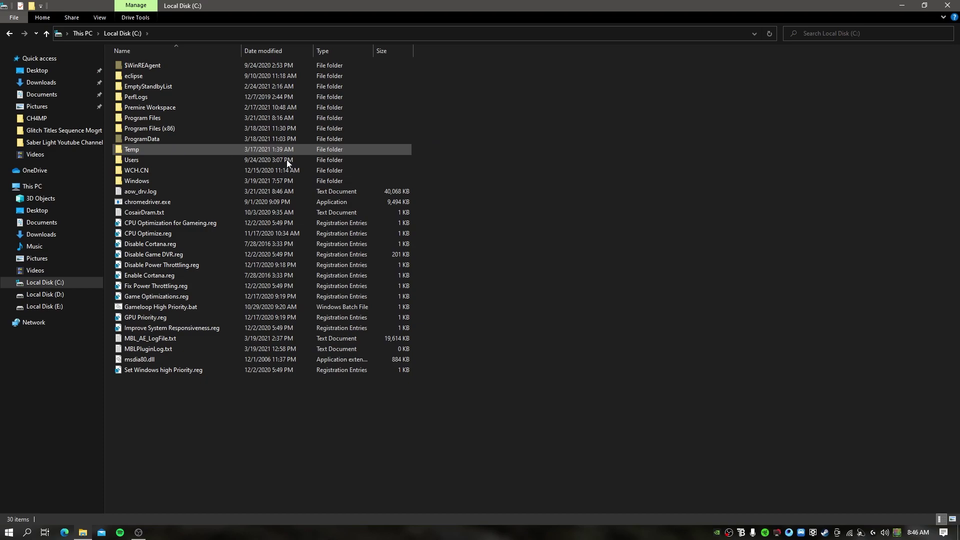
left_click(132, 196)
key("shift+Delete")
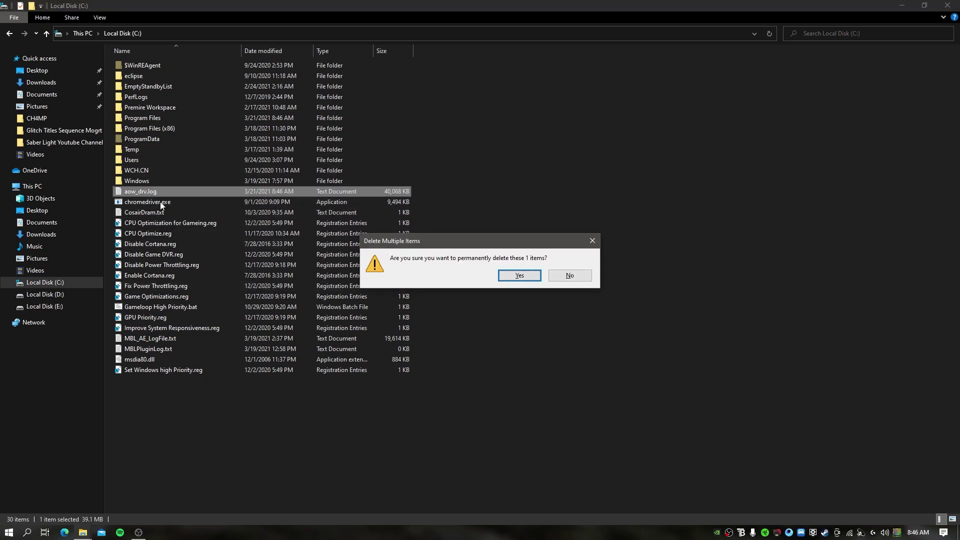
left_click(520, 278)
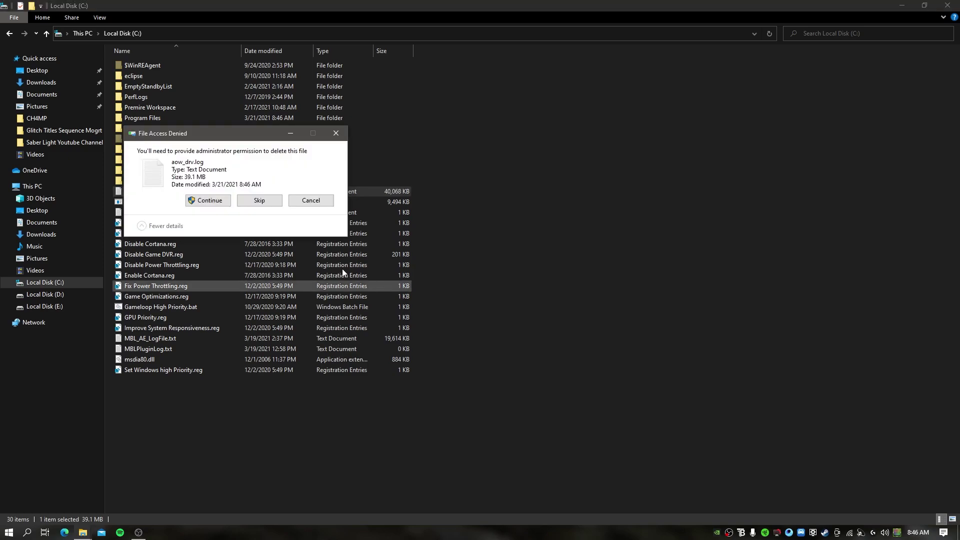
left_click(208, 200)
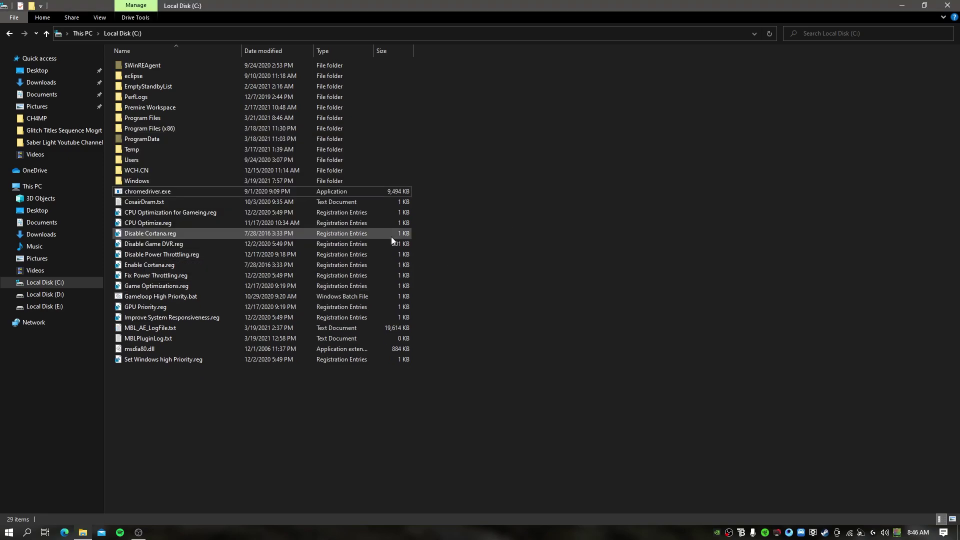
- Check the contents of the Temp folder on the C: drive and permanently delete that folder
double_click(142, 149)
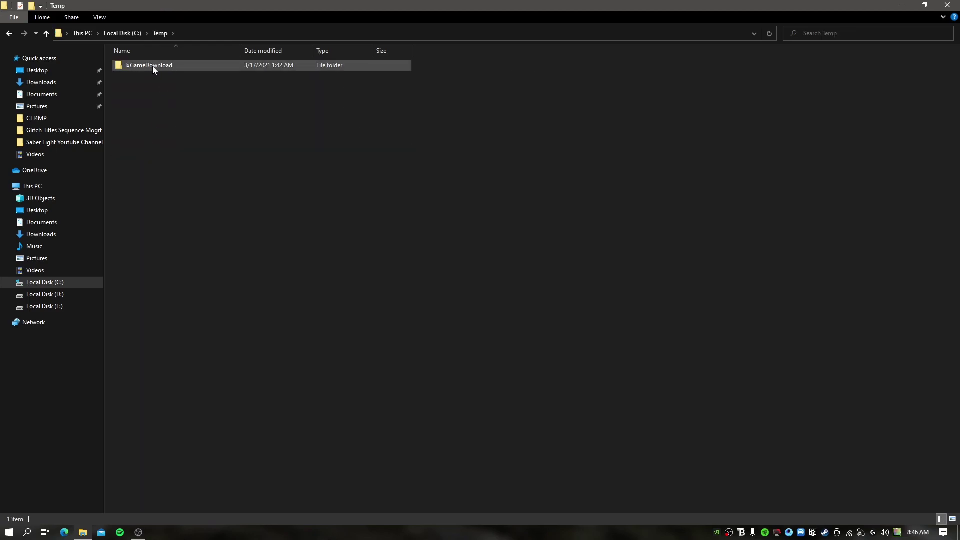
left_click(9, 33)
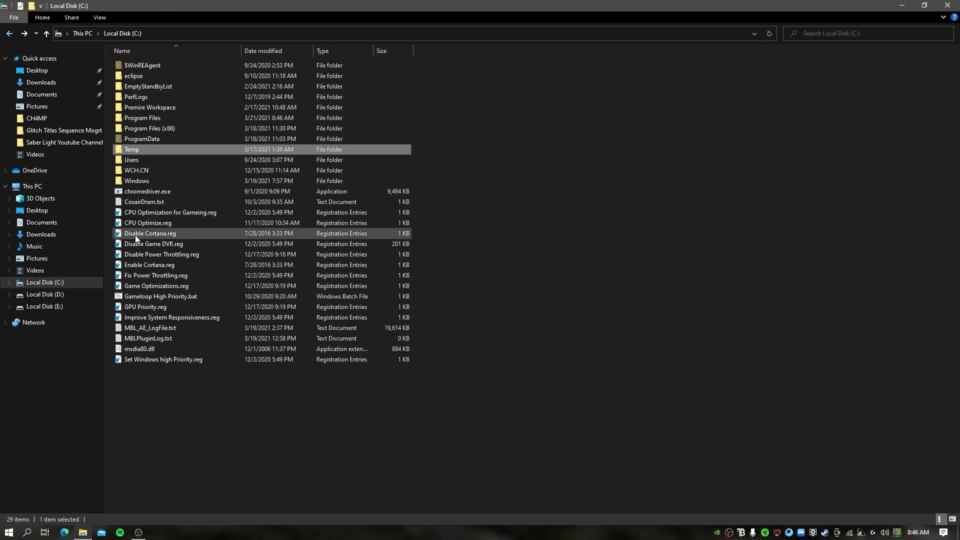
key("shift+Delete")
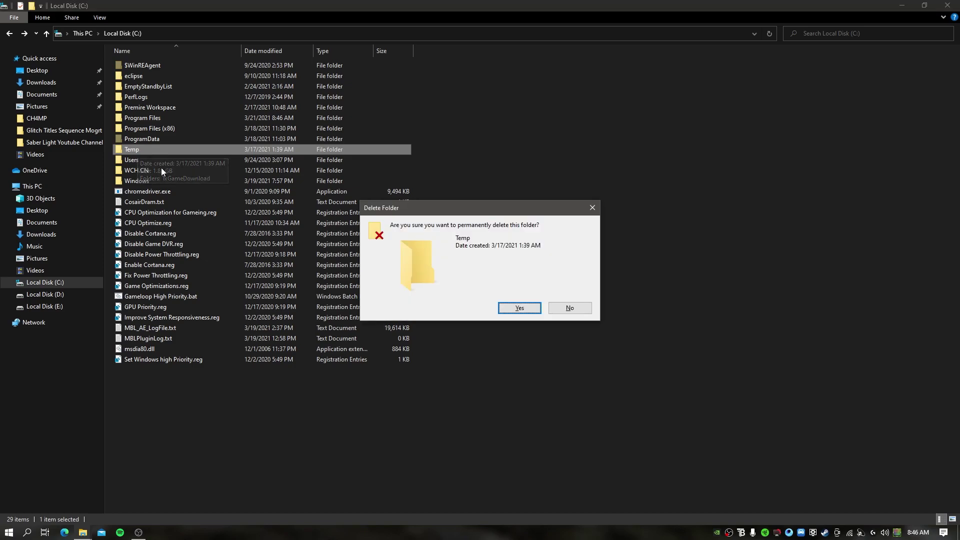
left_click(524, 312)
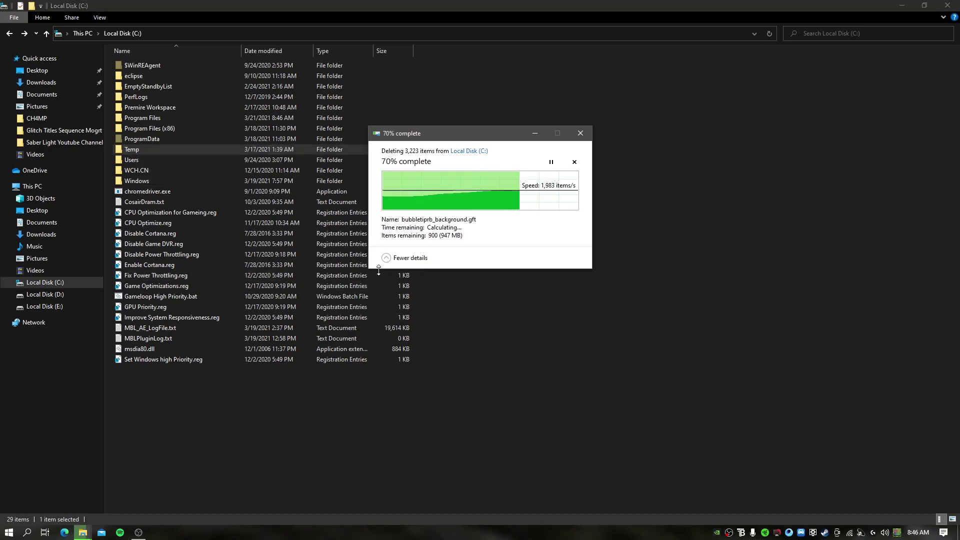
- Check Program Files and Program Files (x86), including its Temp subfolder, for GameLoop leftovers, and return to the drive overview
double_click(148, 118)
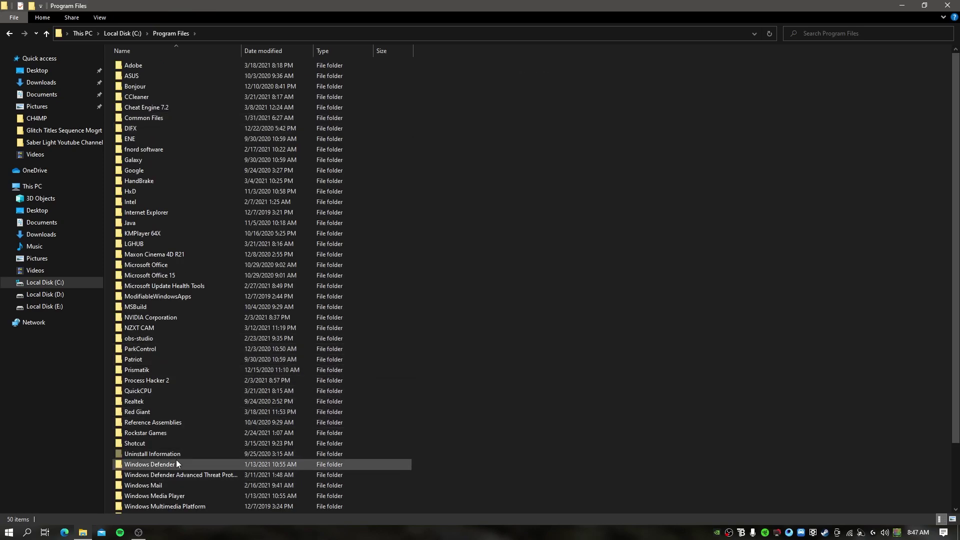
scroll(177, 460, "down", 2)
scroll(164, 472, "up", 2)
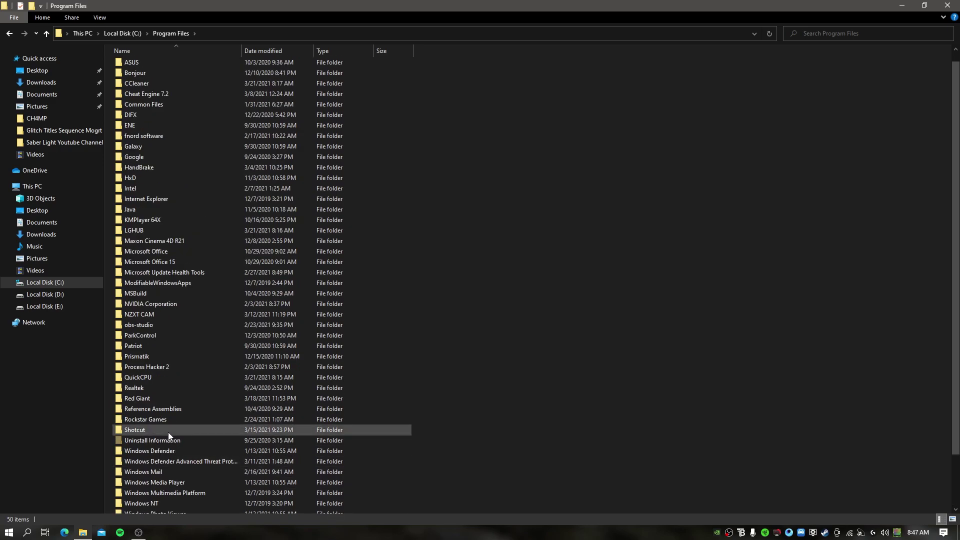
left_click(9, 34)
double_click(157, 128)
scroll(181, 392, "down", 1)
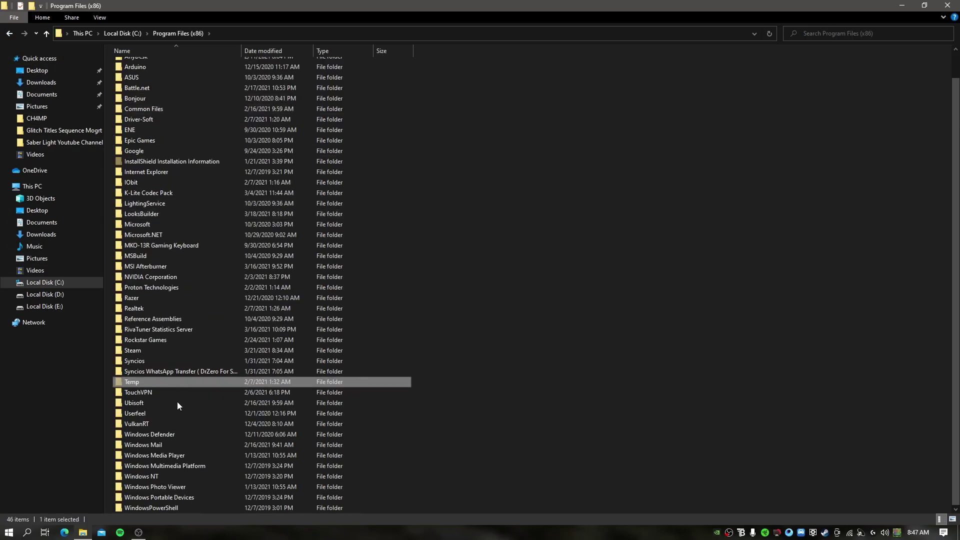
double_click(144, 383)
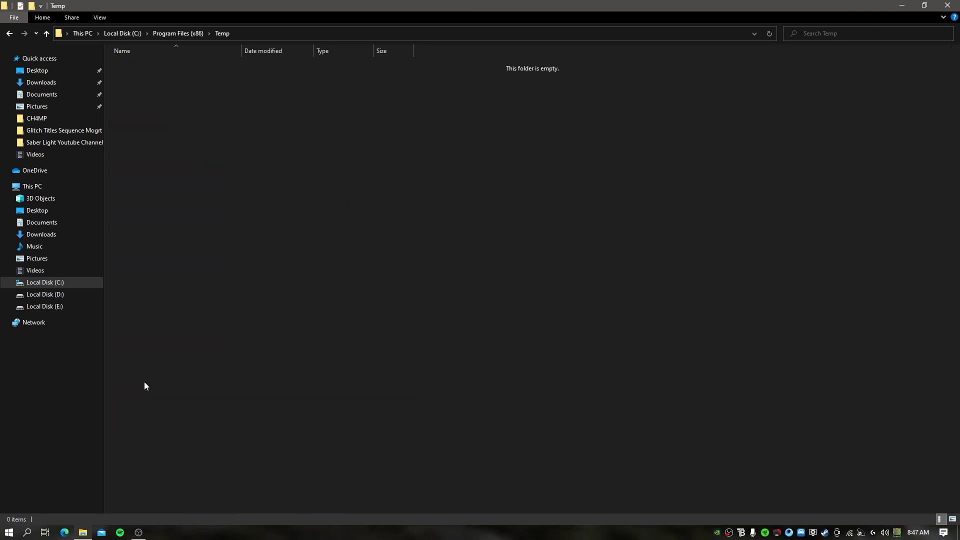
left_click(10, 36)
left_click(11, 36)
left_click(10, 36)
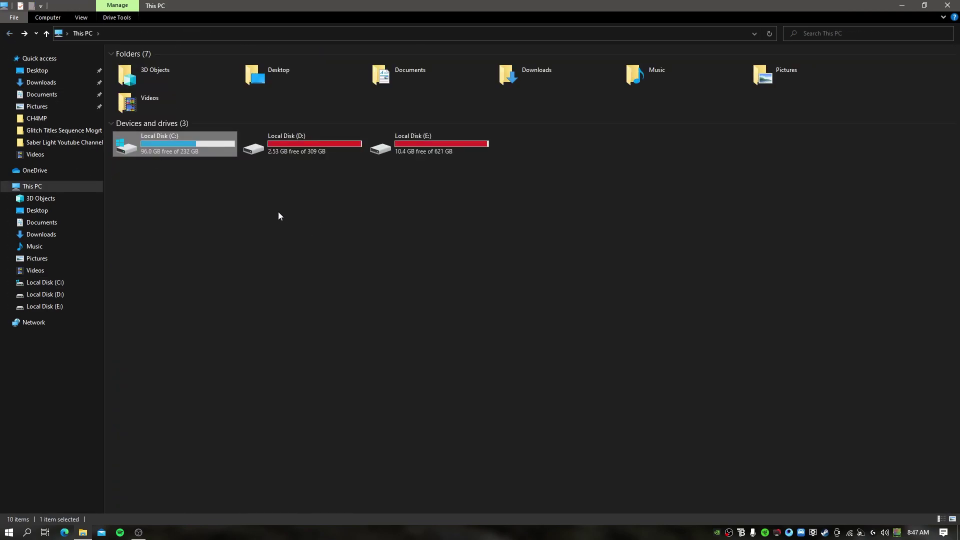
left_click(256, 212)
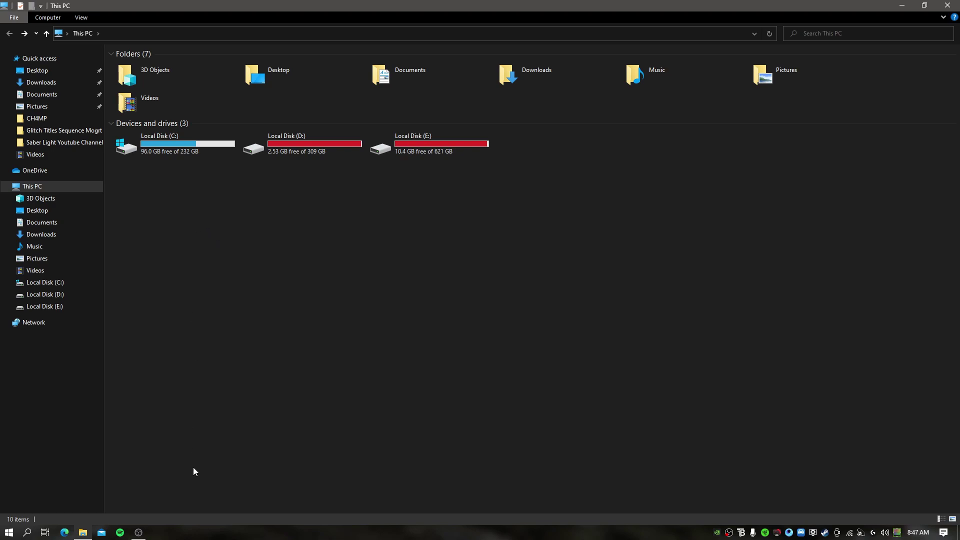
- Find the AppData Roaming folder through a system search for %appdata% and permanently delete its Tencent folder
key("super+s")
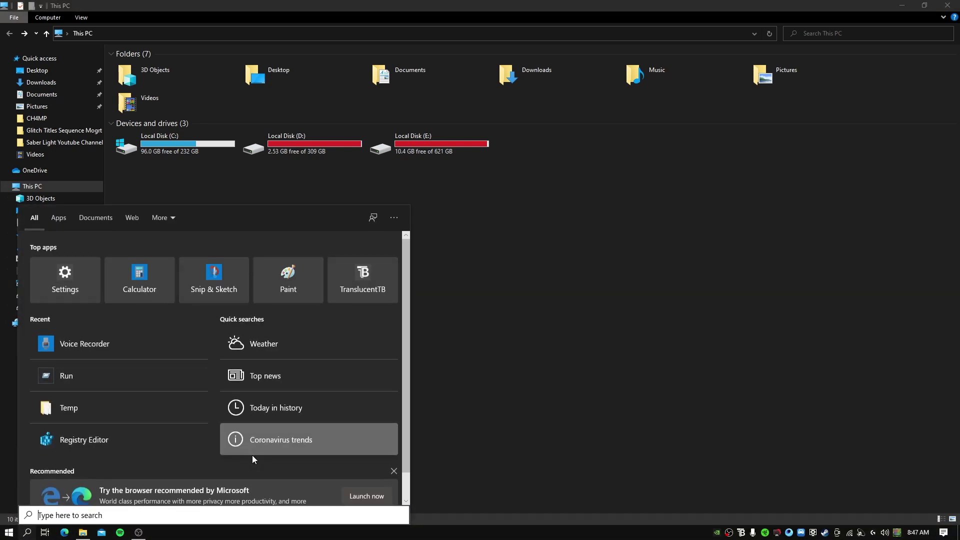
type("%a")
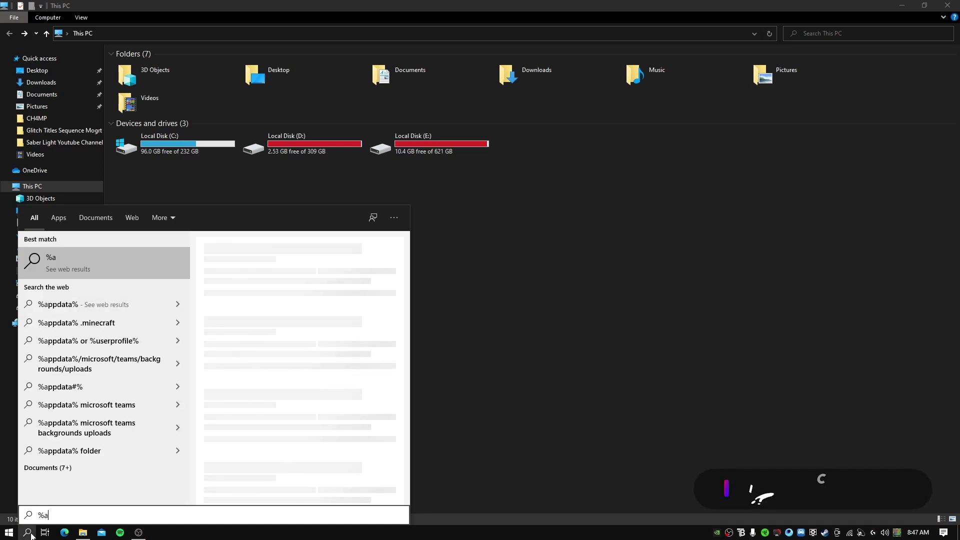
type("ppdata")
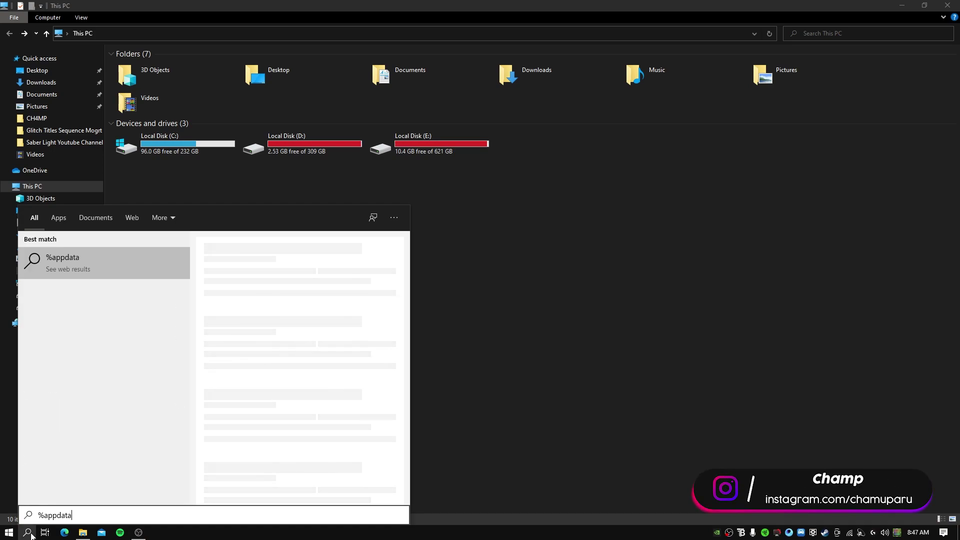
key("Return")
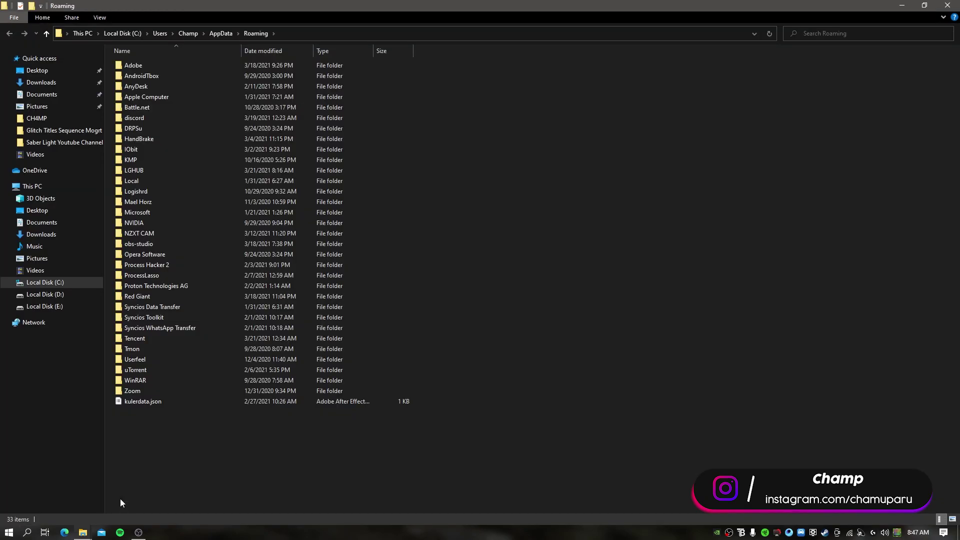
left_click(135, 341)
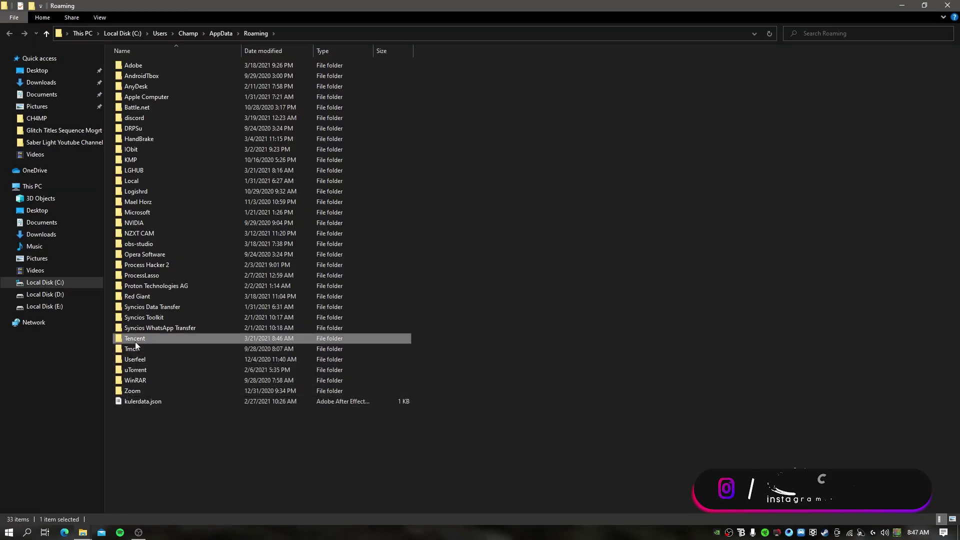
key("shift+Delete")
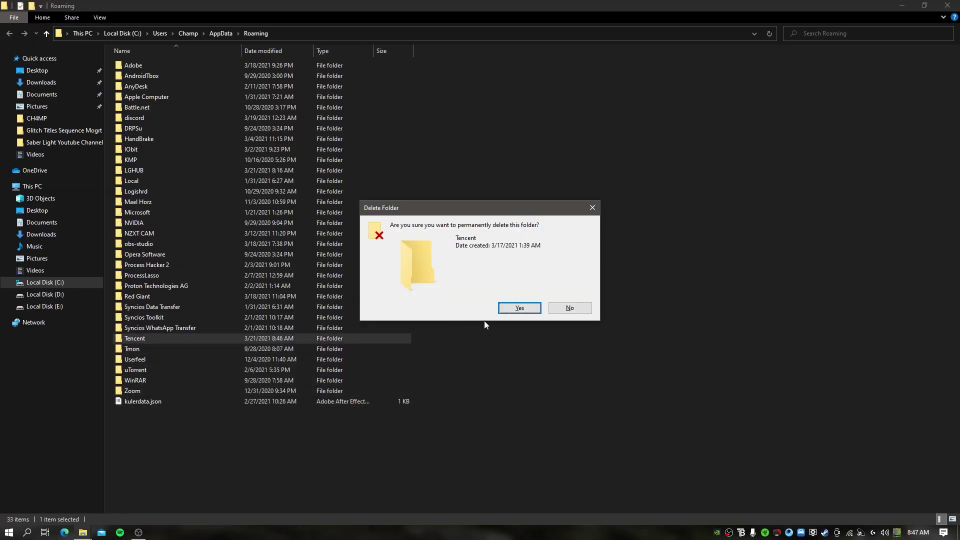
left_click(518, 305)
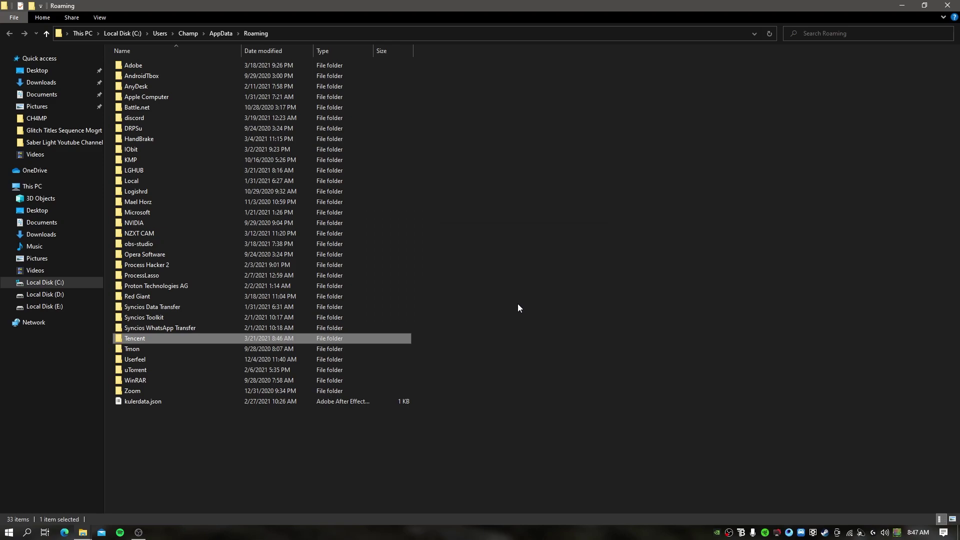
- Permanently delete the Tencent folder from AppData\Local and go back to the This PC overview
left_click(219, 33)
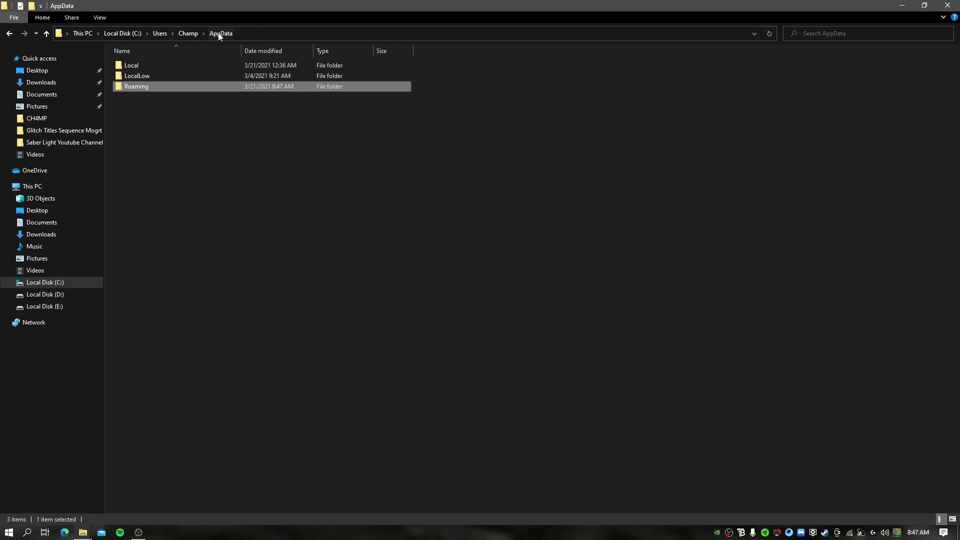
double_click(131, 65)
scroll(284, 325, "down", 5)
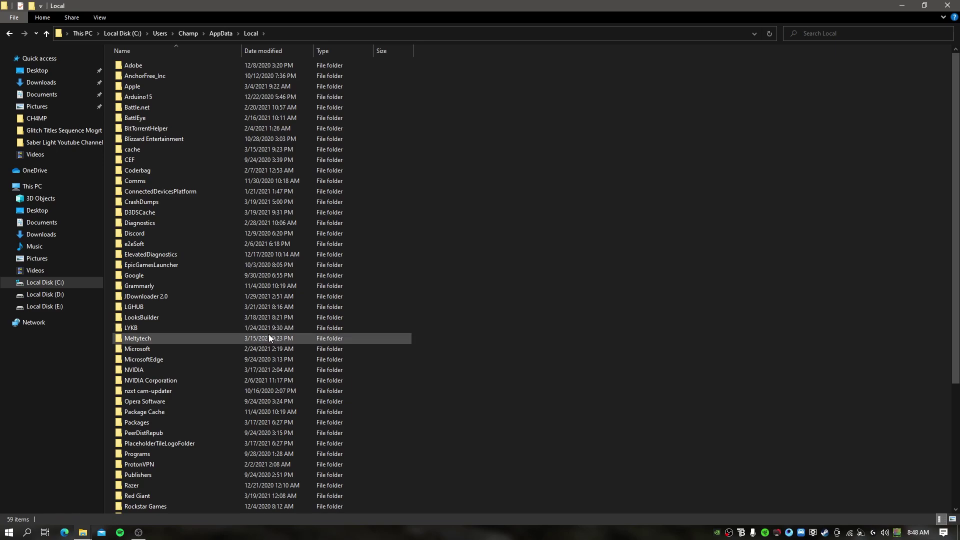
key("t")
left_click(151, 392)
key("shift+Delete")
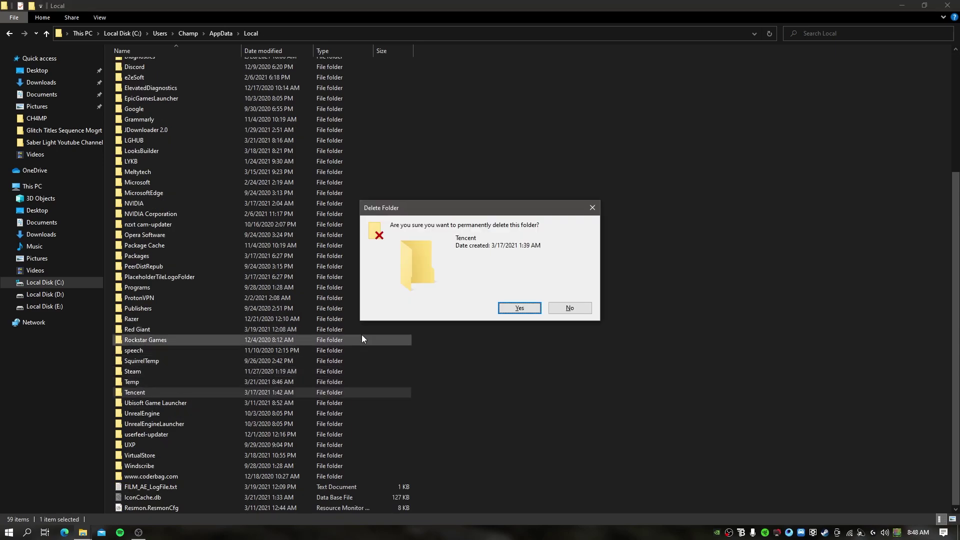
left_click(520, 309)
key("super+e")
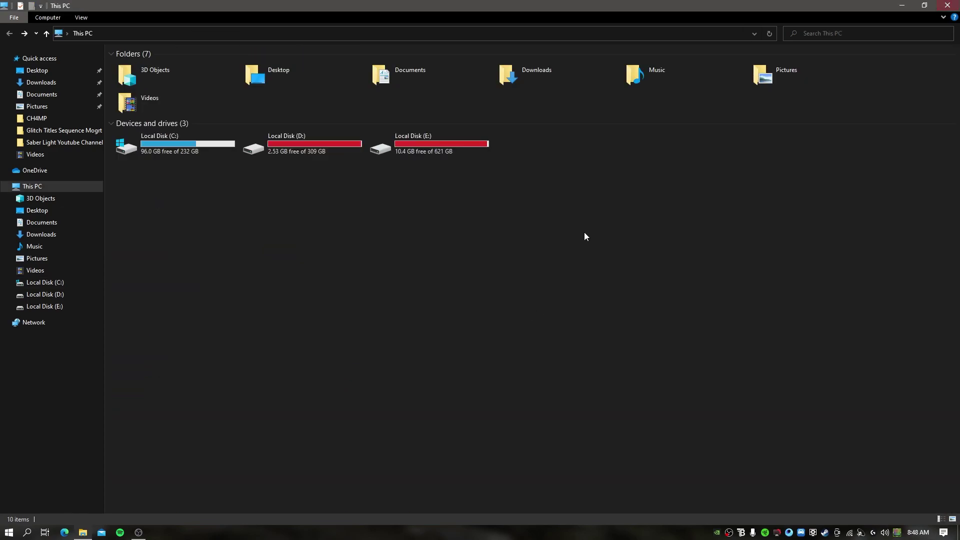
- Open the %temp% folder through a system search and permanently delete all of its contents
left_click(27, 533)
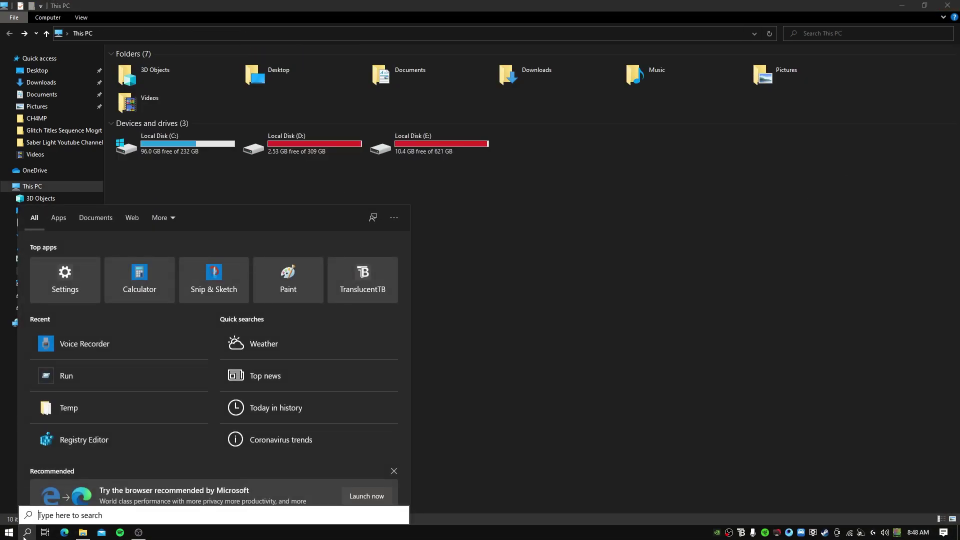
type("%te")
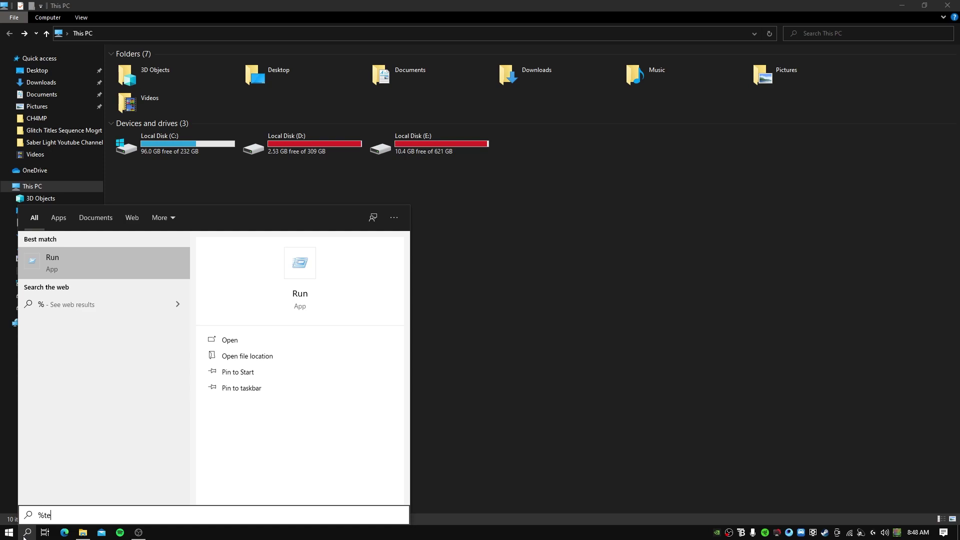
type("mp%")
key("Return")
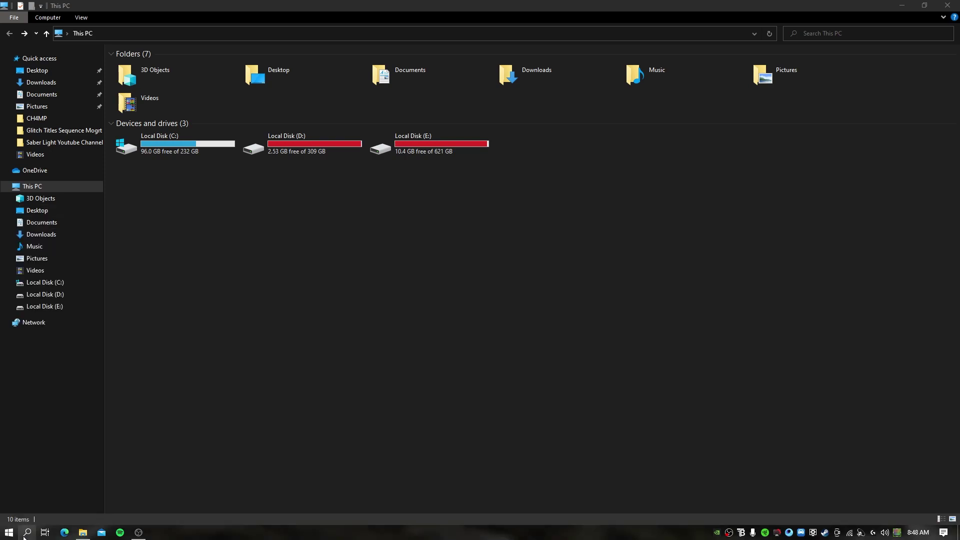
key("ctrl+a")
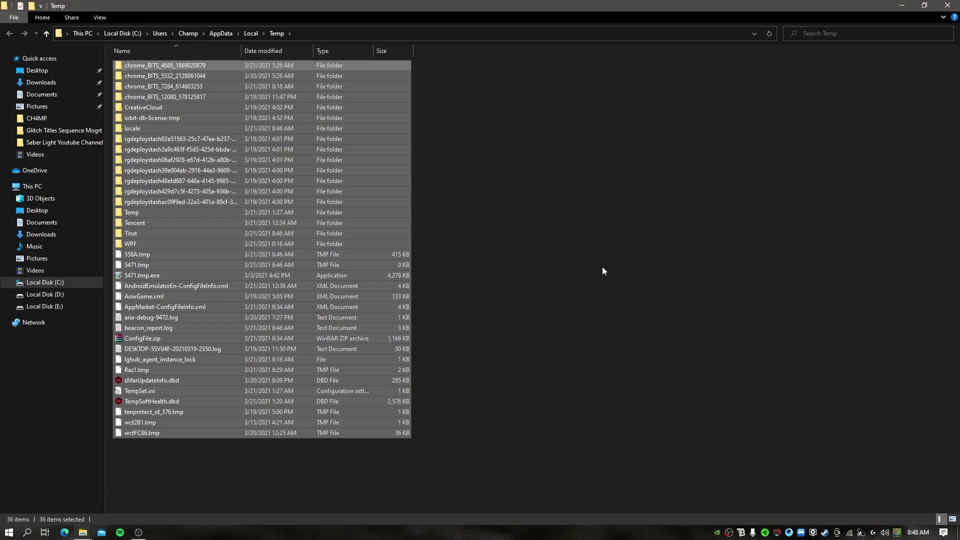
key("shift+Delete")
key("Return")
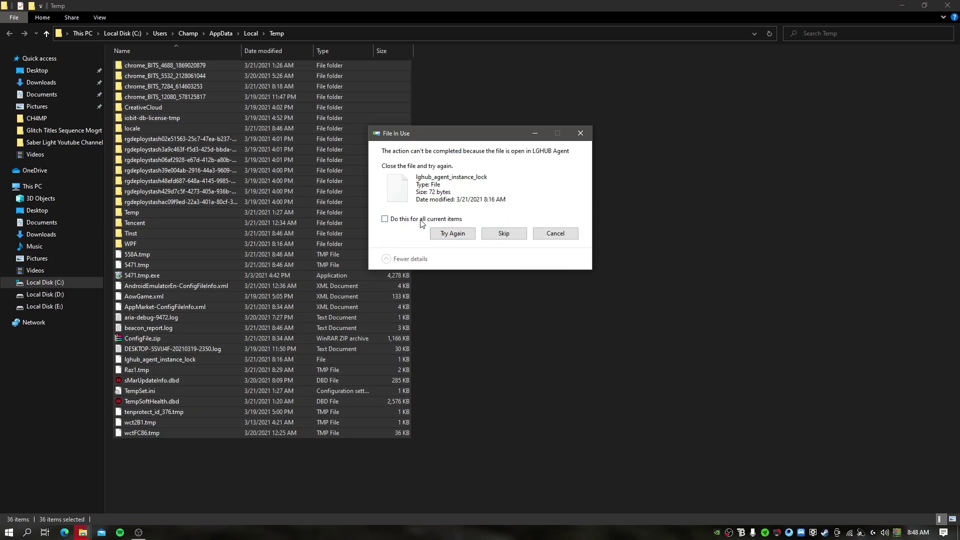
- Skip the in-use lghub_agent_instance_lock file and all folders requiring administrator permission to finish the deletion
left_click(423, 219)
left_click(469, 239)
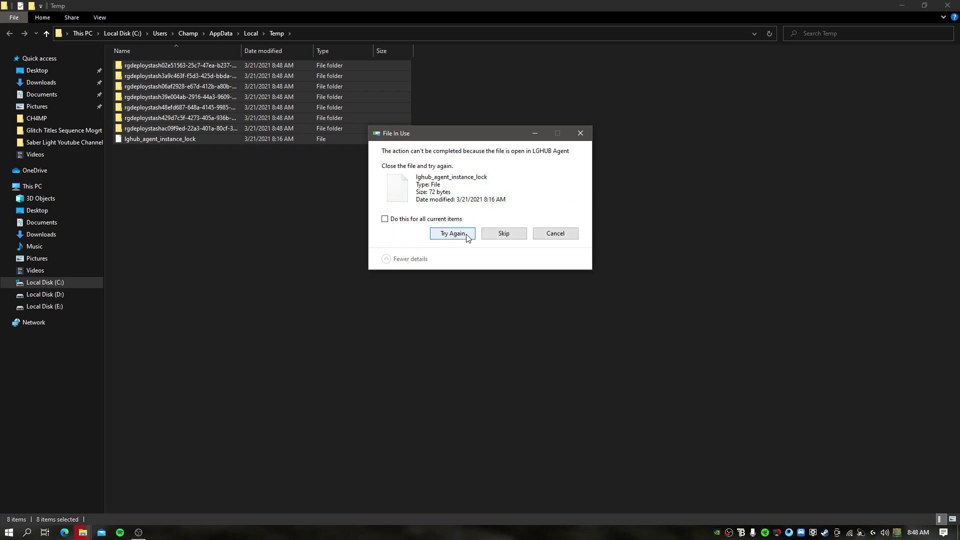
left_click(510, 239)
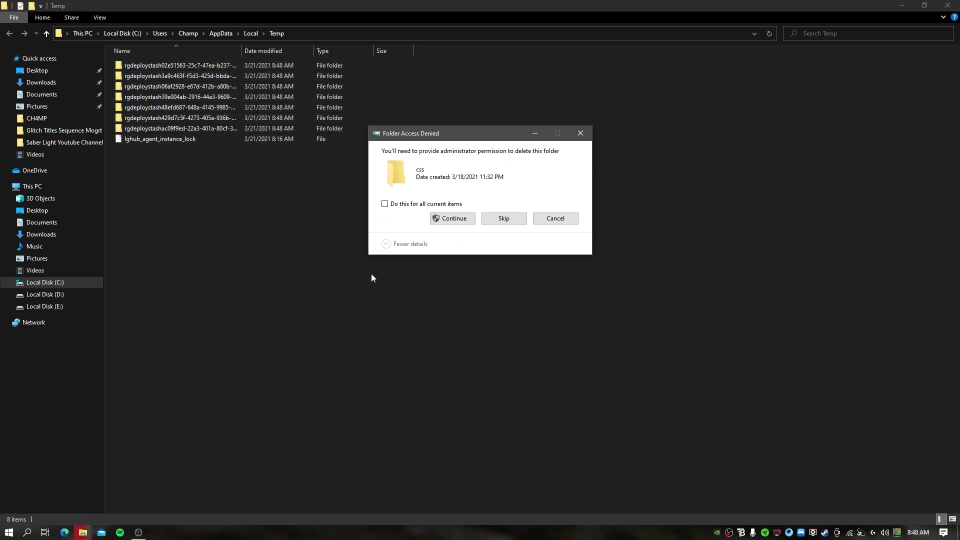
left_click(515, 217)
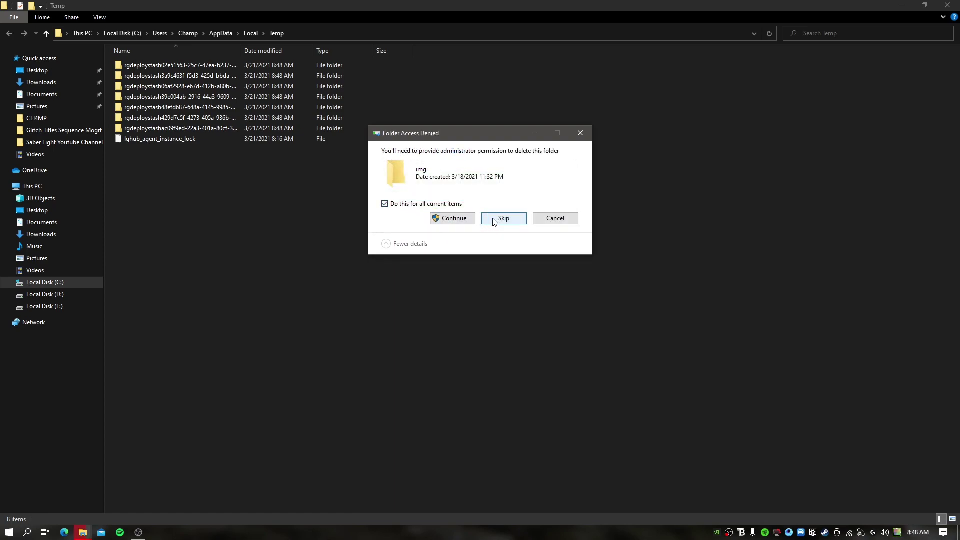
left_click(492, 220)
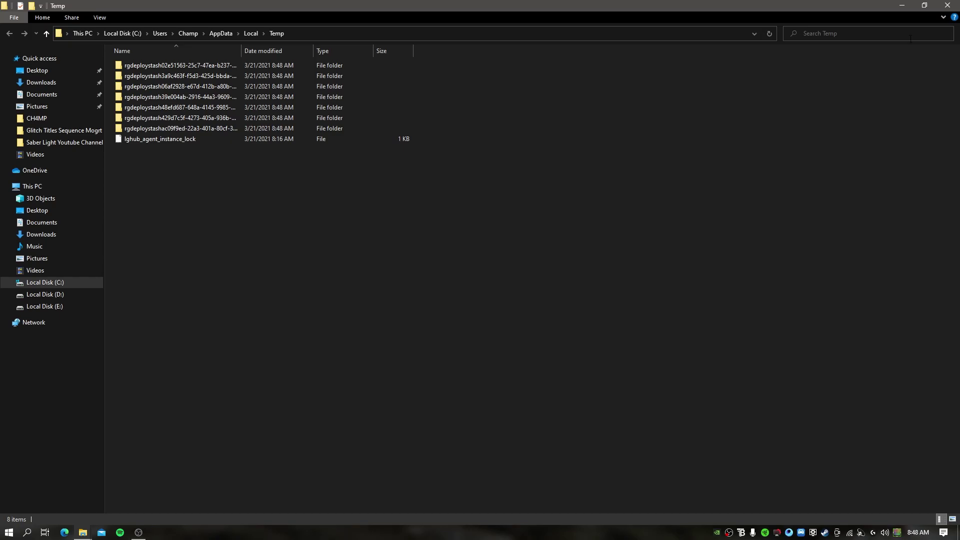
- Open the Windows Prefetch folder through the Run dialog, permanently delete all of its contents and close the folder
left_click(948, 5)
left_click(27, 532)
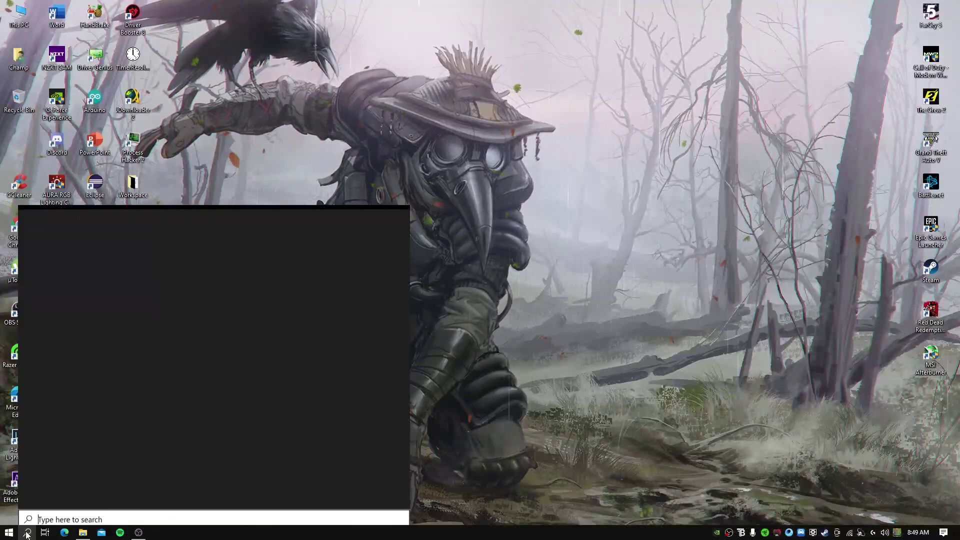
type("run")
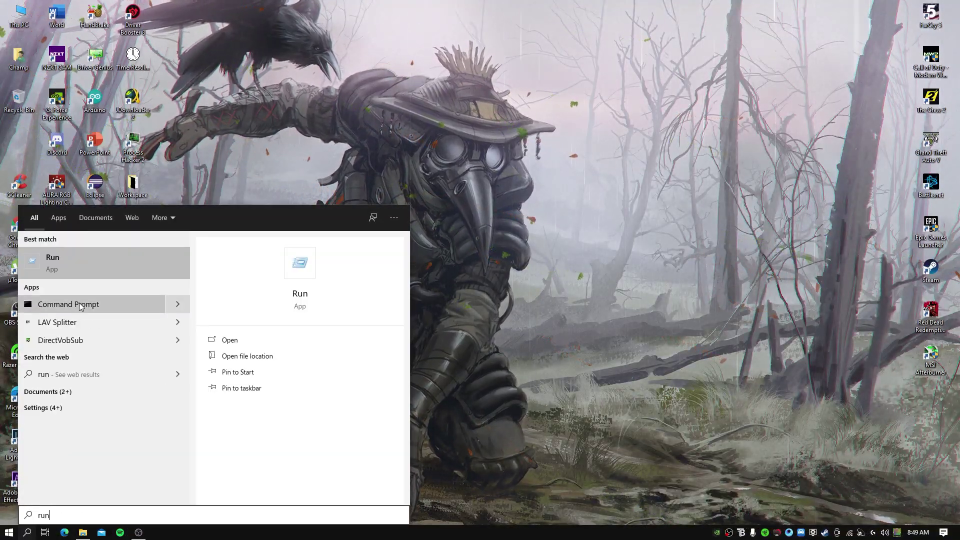
key("Return")
type("prefetch")
key("Return")
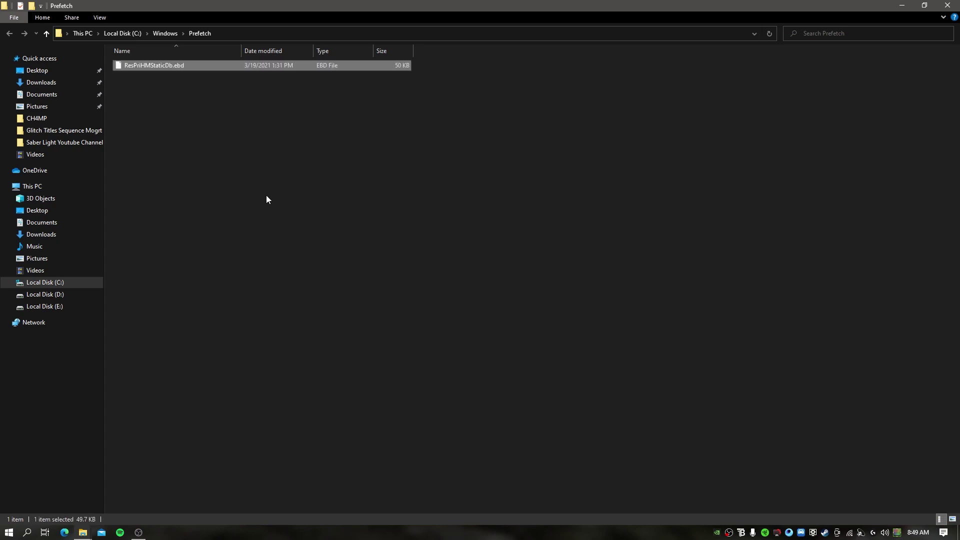
key("shift+Delete")
left_click(526, 311)
key("alt+F4")
- Open the Registry Editor through a system search for regedity and expand only the HKEY_CURRENT_USER subkeys
left_click(21, 535)
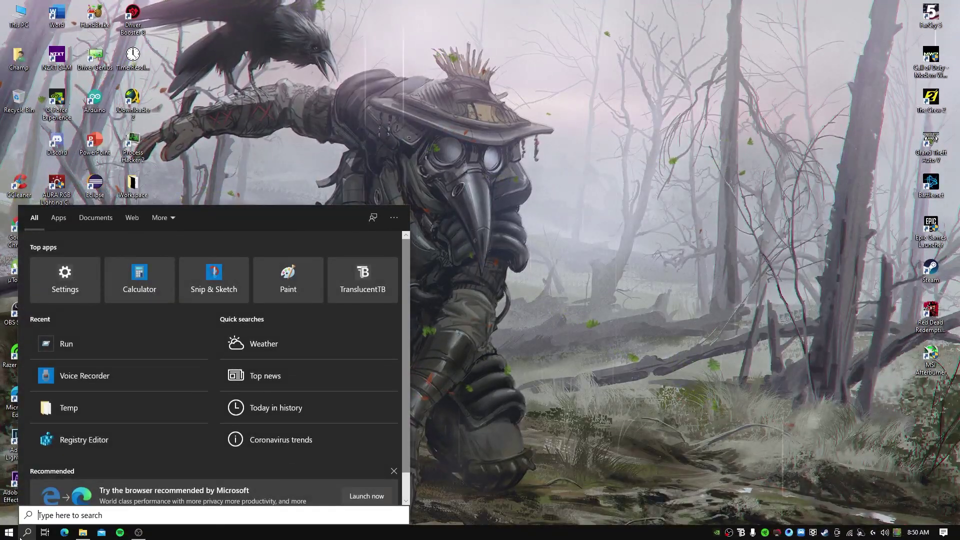
type("regedity")
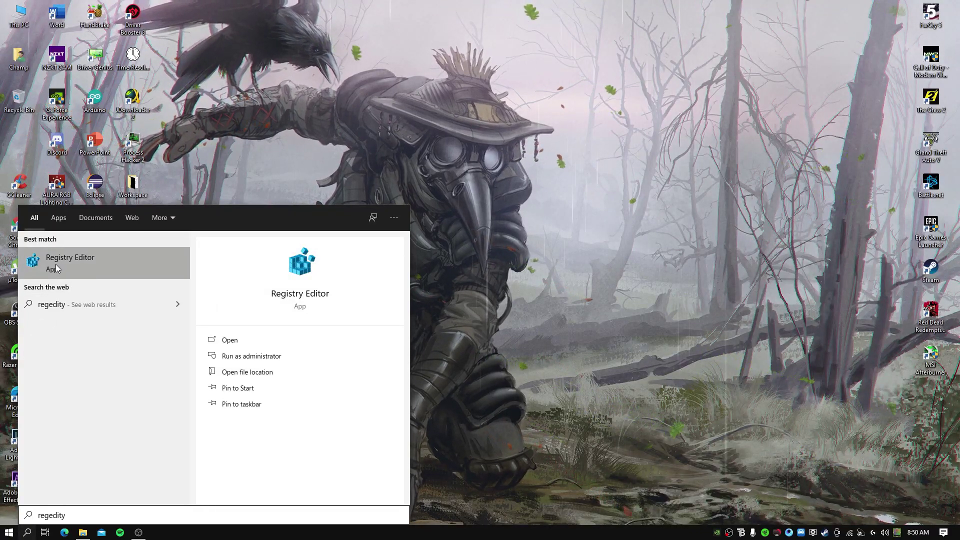
left_click(98, 262)
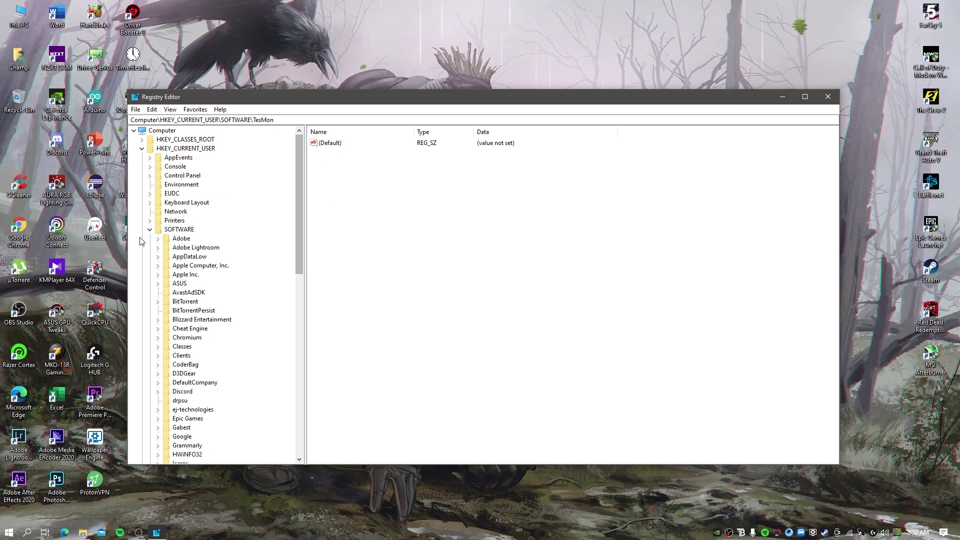
left_click(150, 229)
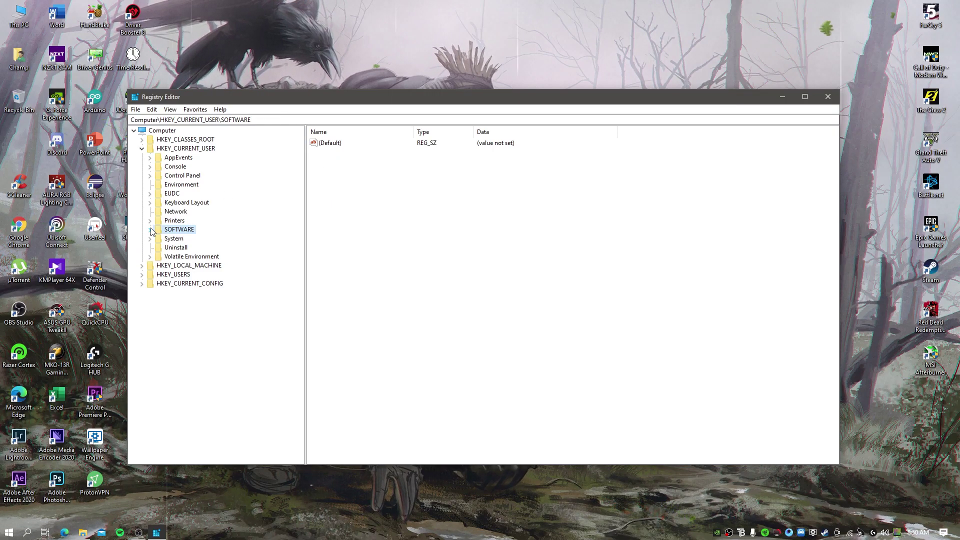
left_click(142, 148)
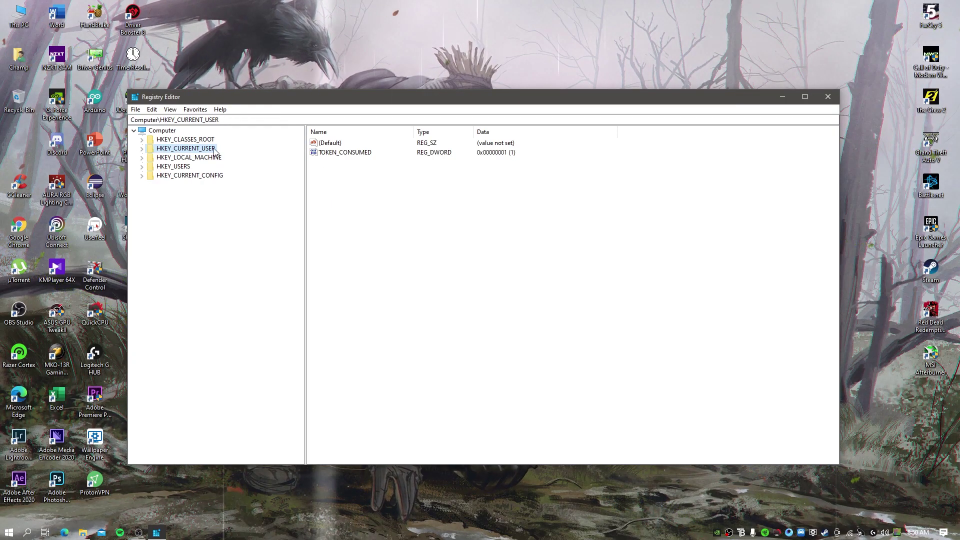
left_click(142, 149)
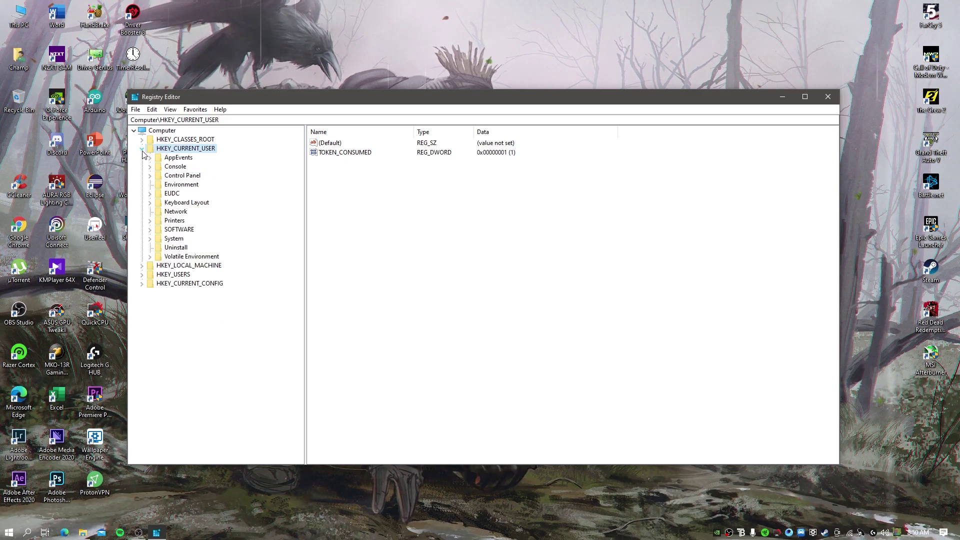
- Delete the Tencent key from HKEY_CURRENT_USER\SOFTWARE and close the Registry Editor
left_click(170, 230)
left_click(150, 230)
scroll(208, 228, "down", 12)
scroll(208, 229, "down", 1)
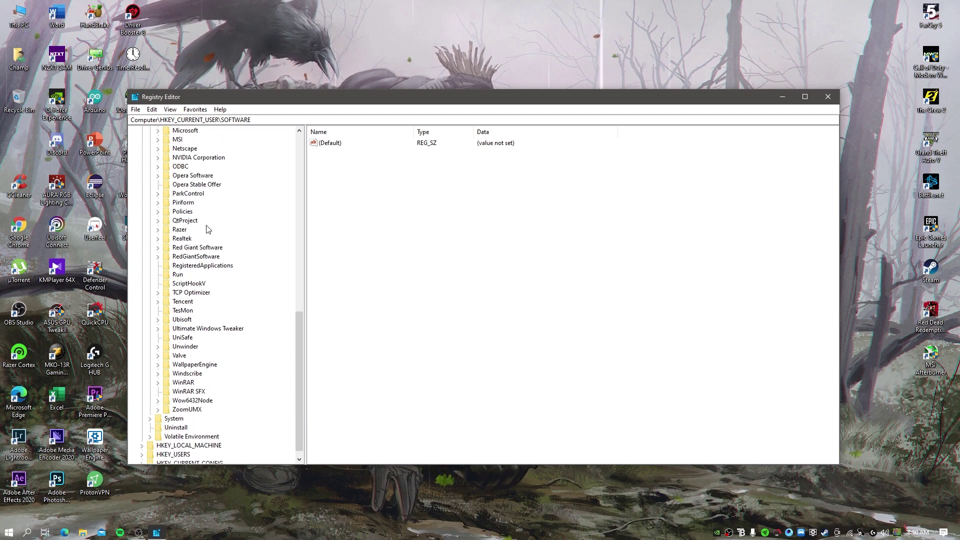
right_click(178, 303)
left_click(201, 339)
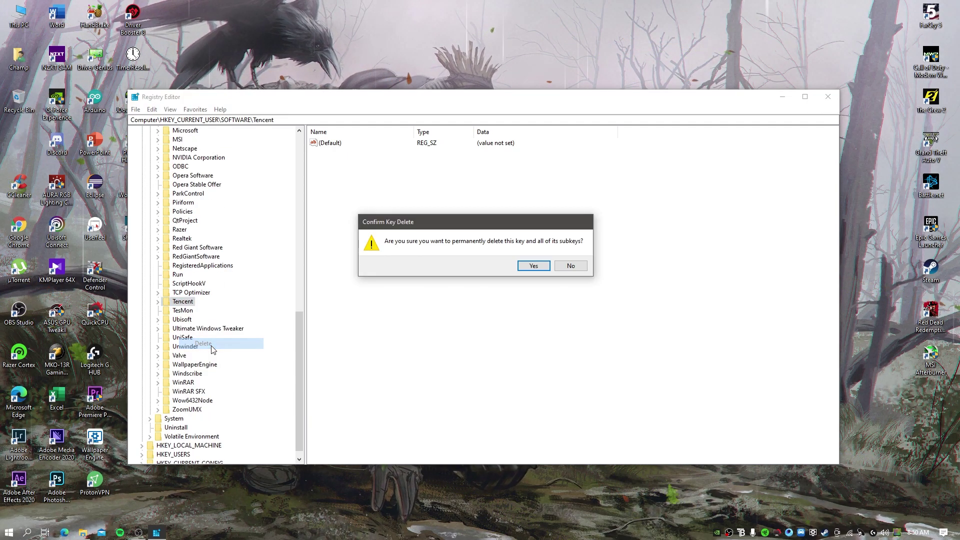
left_click(534, 265)
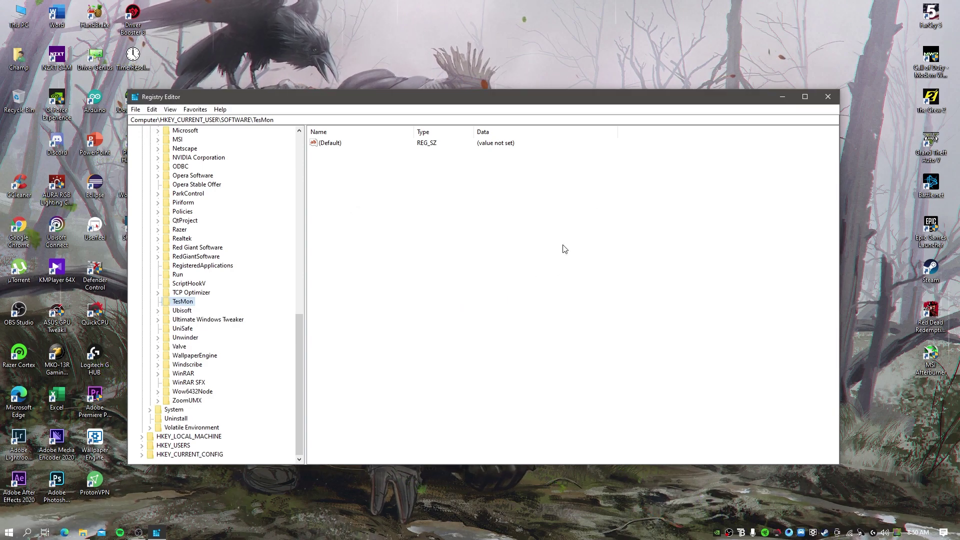
left_click(828, 98)
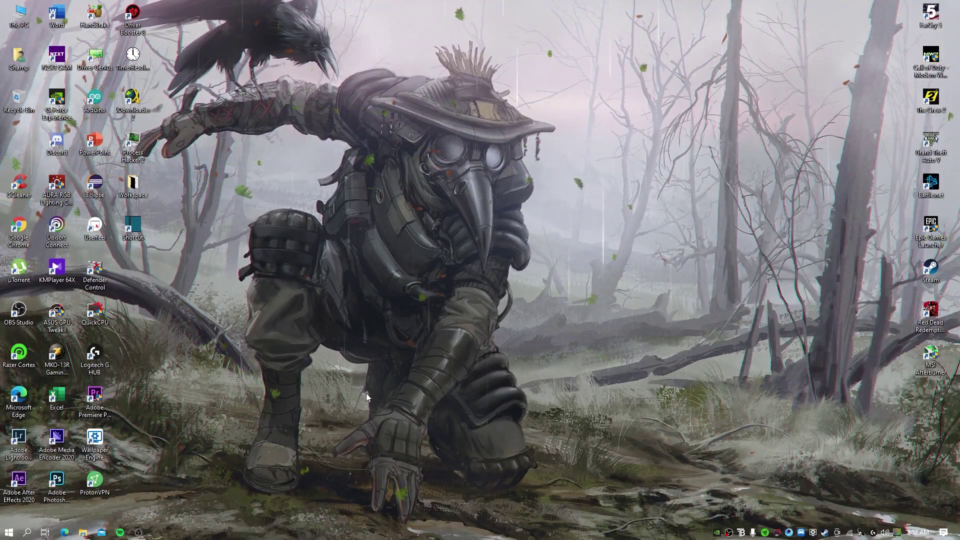
- Switch to Google Chrome, load gameloop.mobi and open the download page for GAMELOOP 7.1 (Beta)
double_click(18, 230)
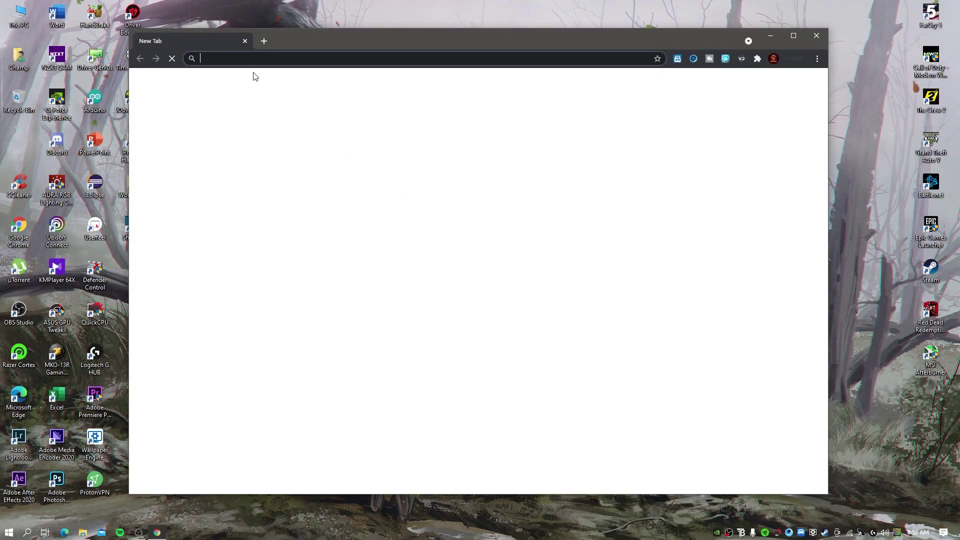
type("gam")
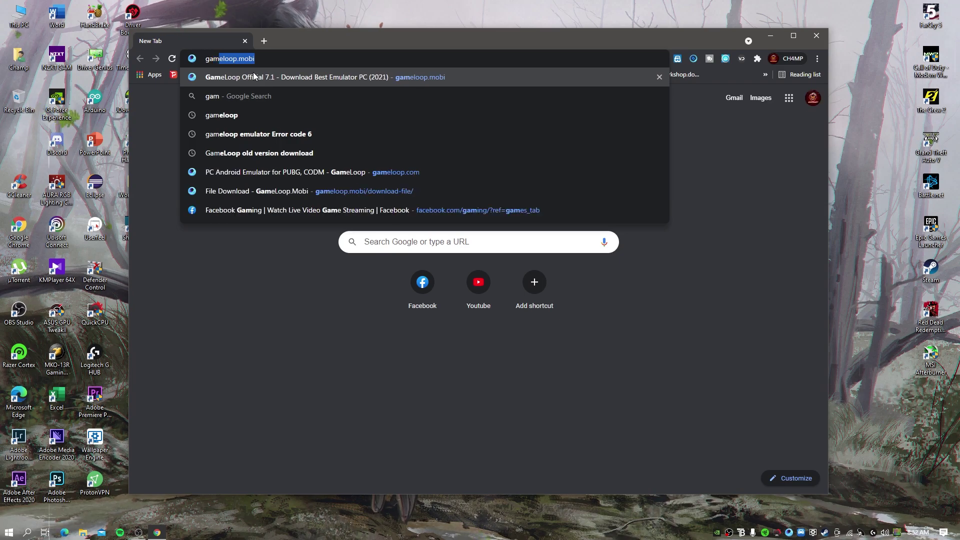
type("eloop.mobi")
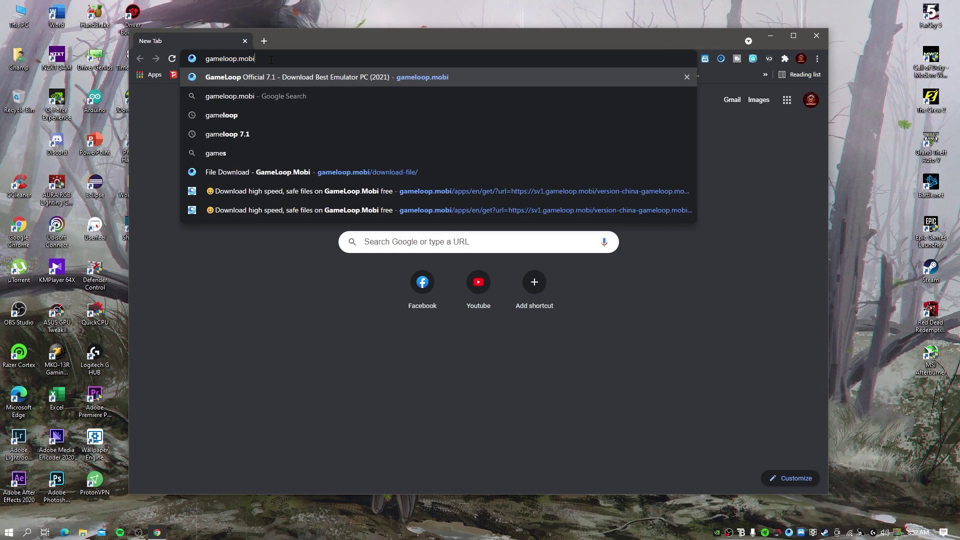
key("Return")
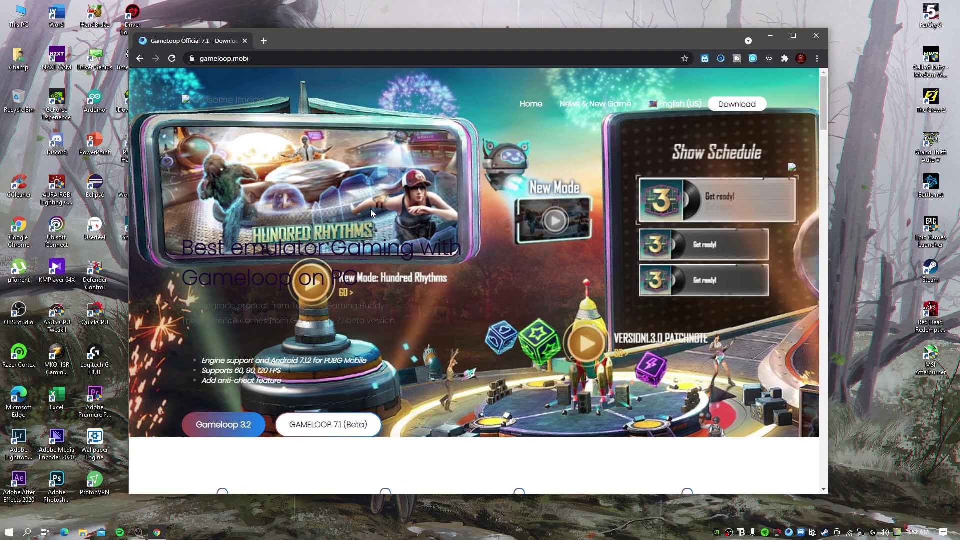
scroll(398, 205, "down", 4)
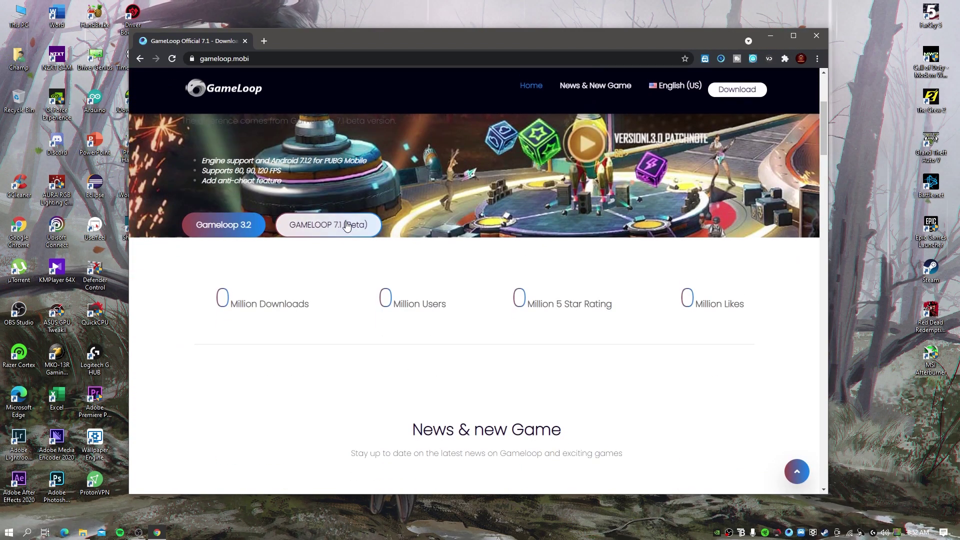
left_click(363, 231)
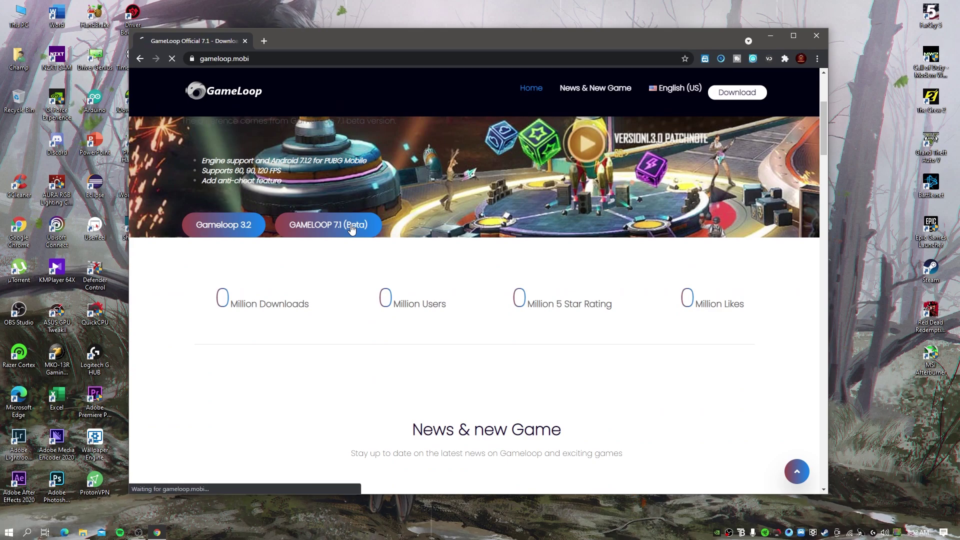
- Download the Version China / Chinese 7.1 installer from the GameLoop version list
scroll(426, 216, "down", 2)
scroll(425, 216, "down", 3)
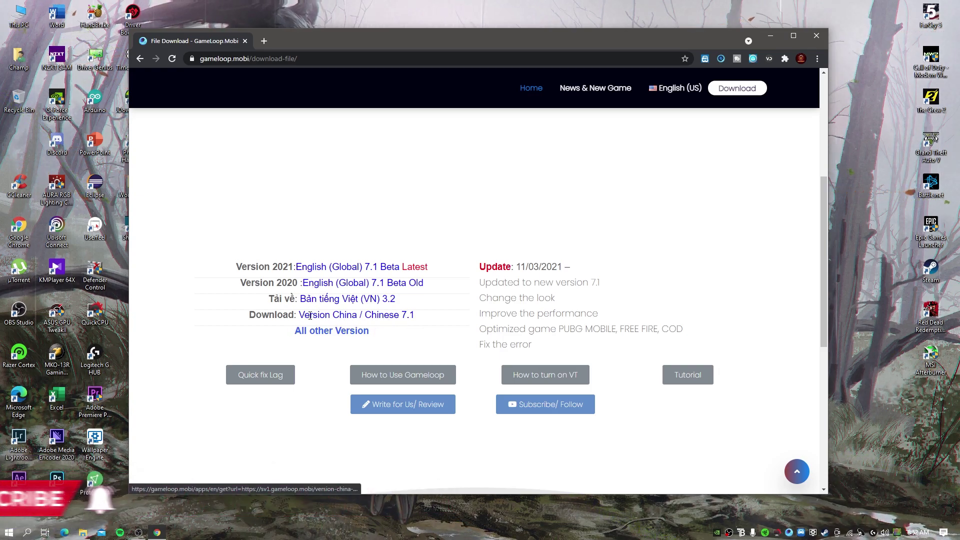
left_click_drag(371, 313, 432, 321)
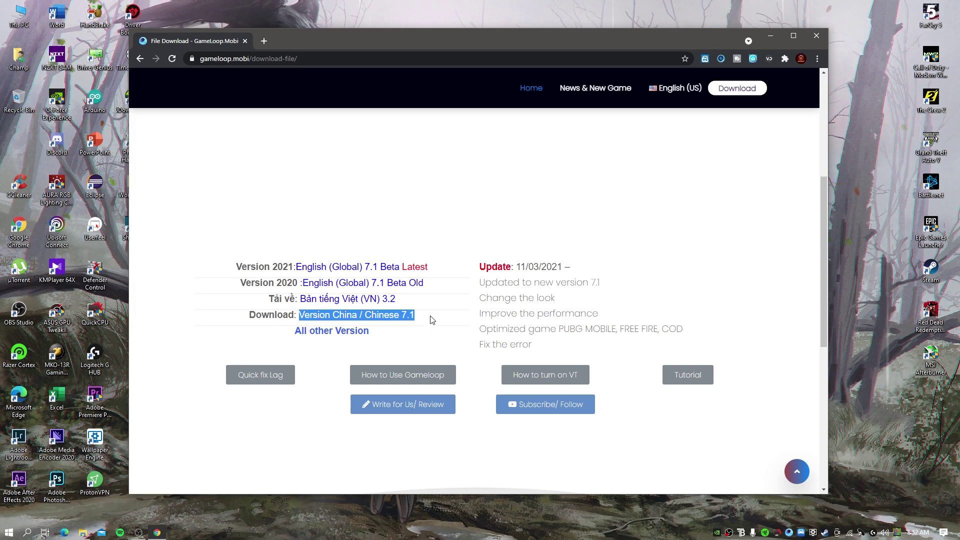
left_click(367, 318)
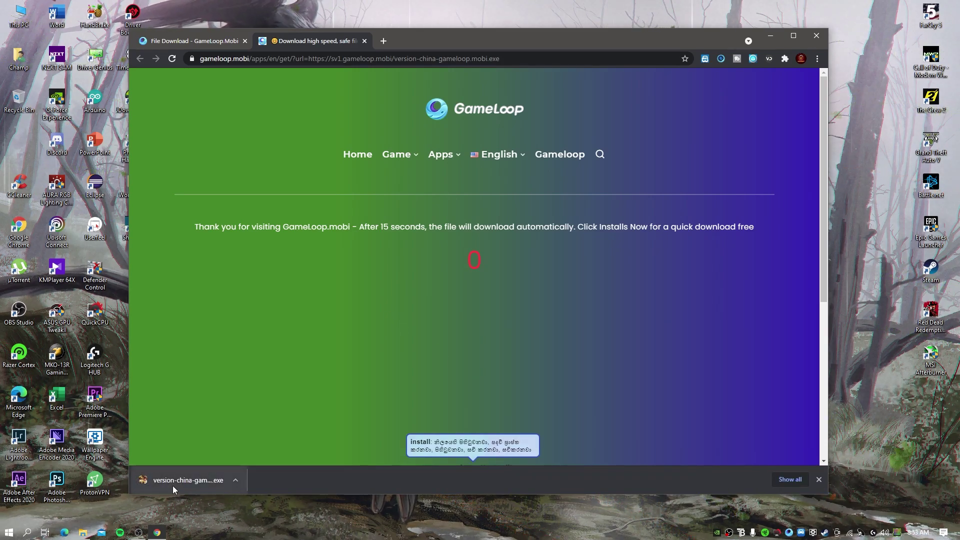
- Load gameloop.com in a new browser tab and download the PUBG MOBILE installer from the Hot Games section
left_click(383, 42)
type("gam")
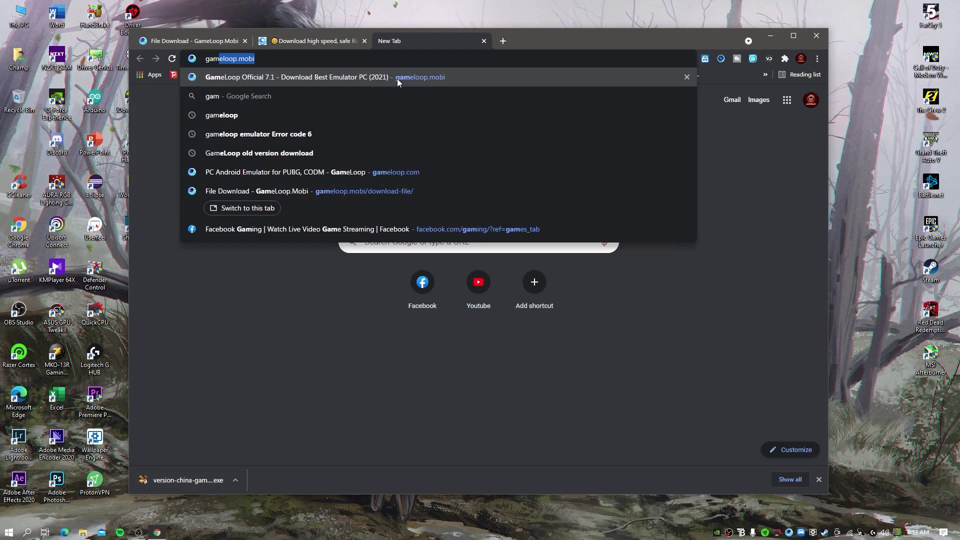
type("eloop.c")
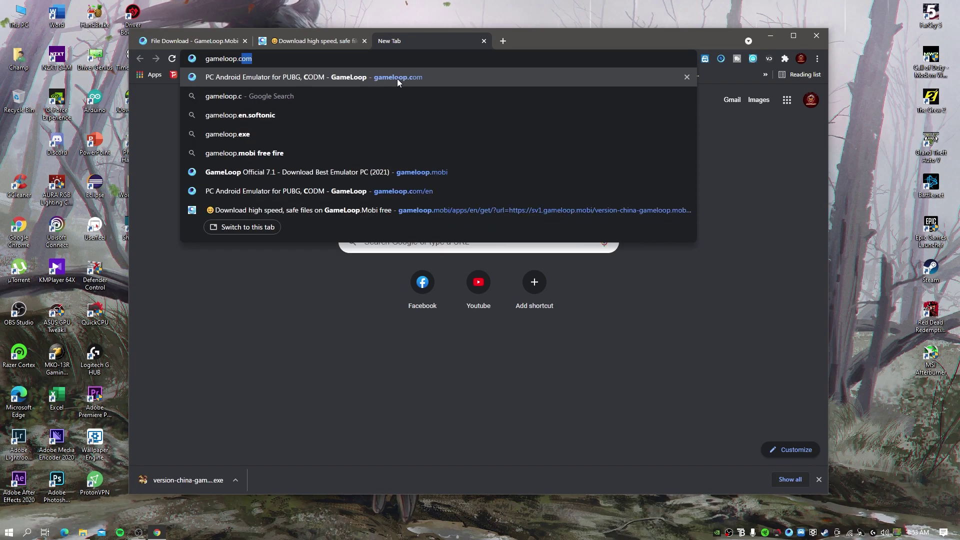
type("om")
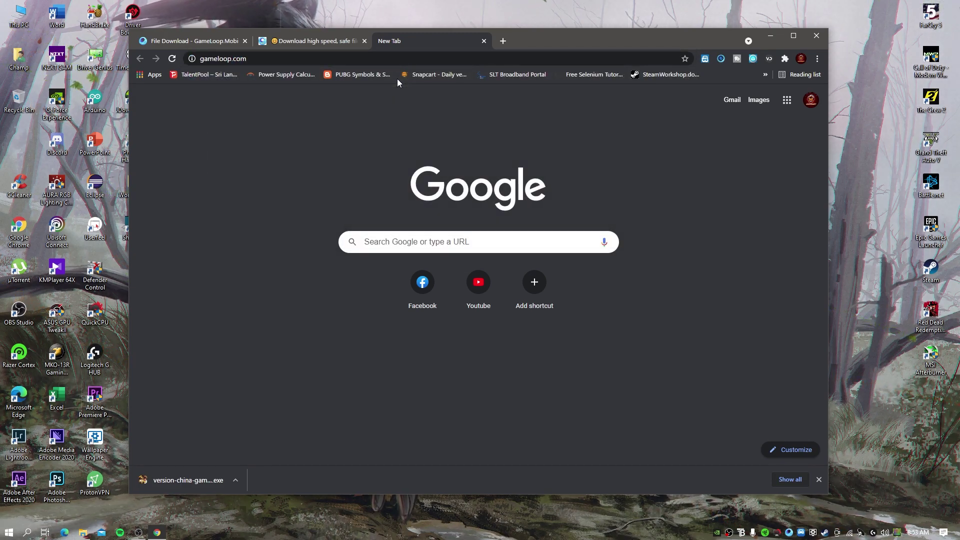
key("Return")
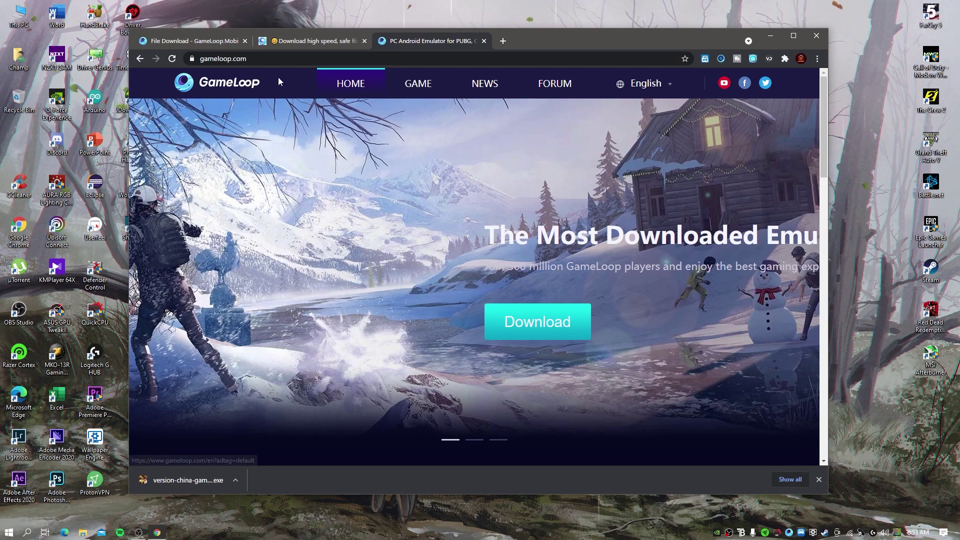
scroll(434, 178, "down", 6)
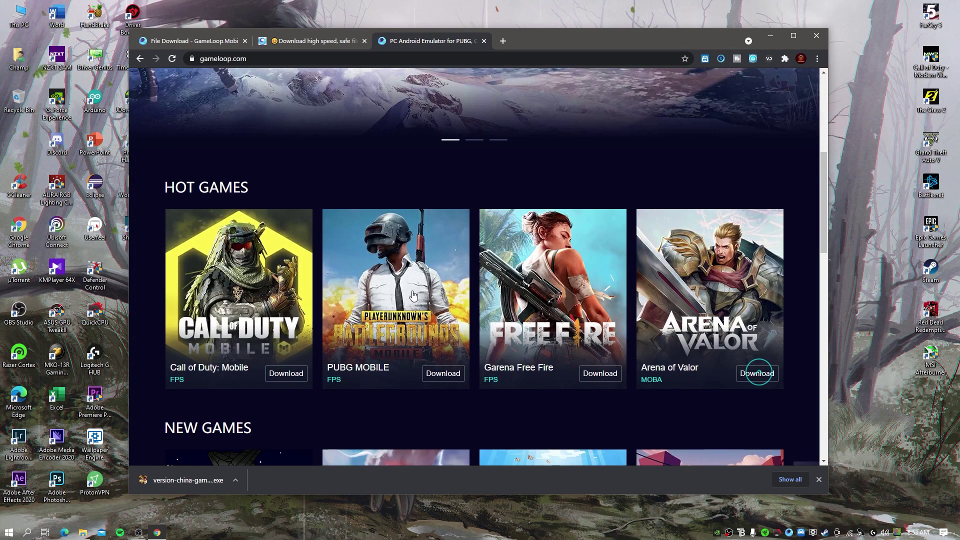
left_click(442, 374)
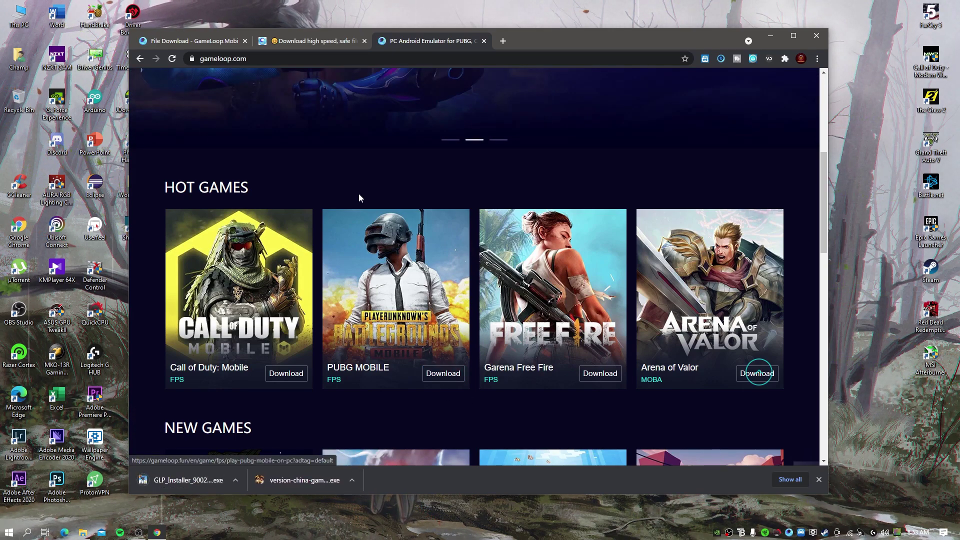
- Open the shared Setup.zip on Google Drive in a new tab, download it, and minimize the archive and browser windows
left_click(503, 42)
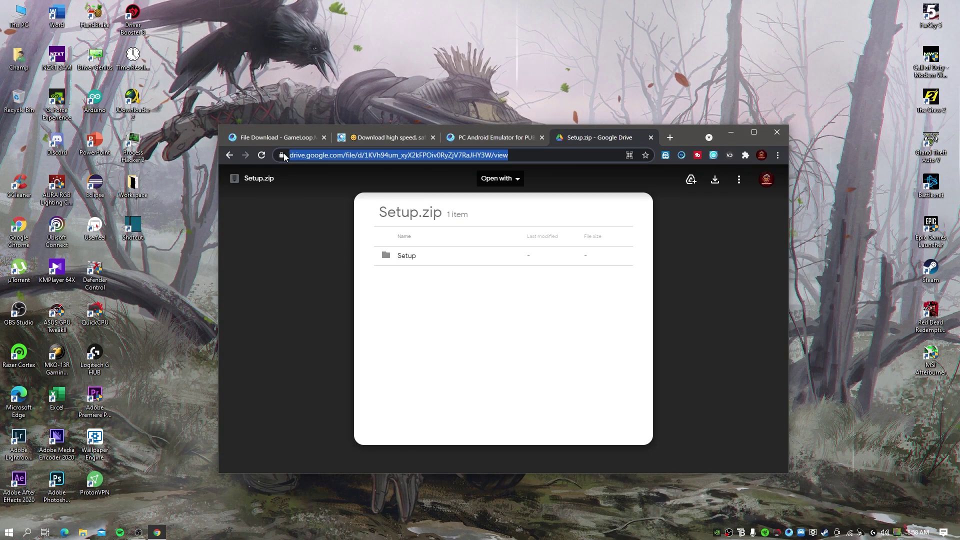
key("End")
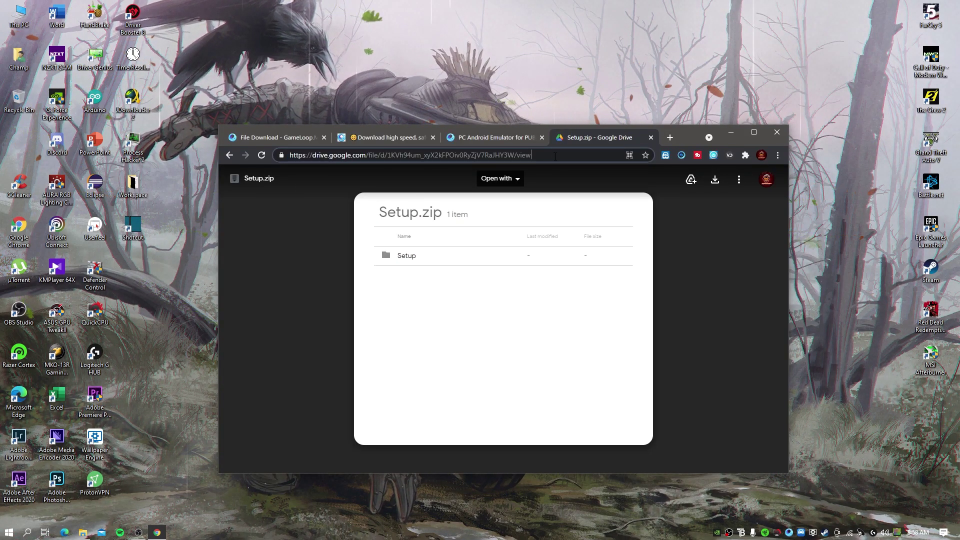
left_click(715, 179)
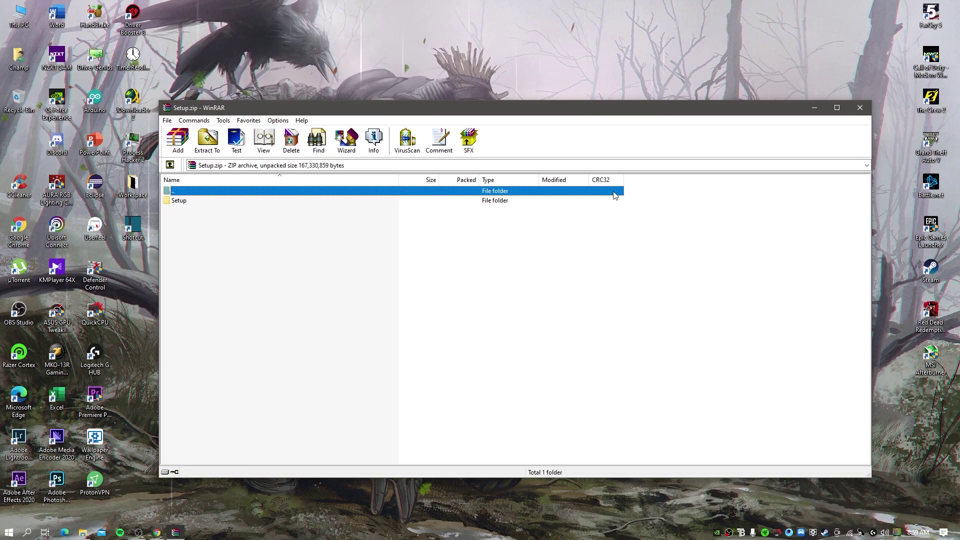
left_click(814, 107)
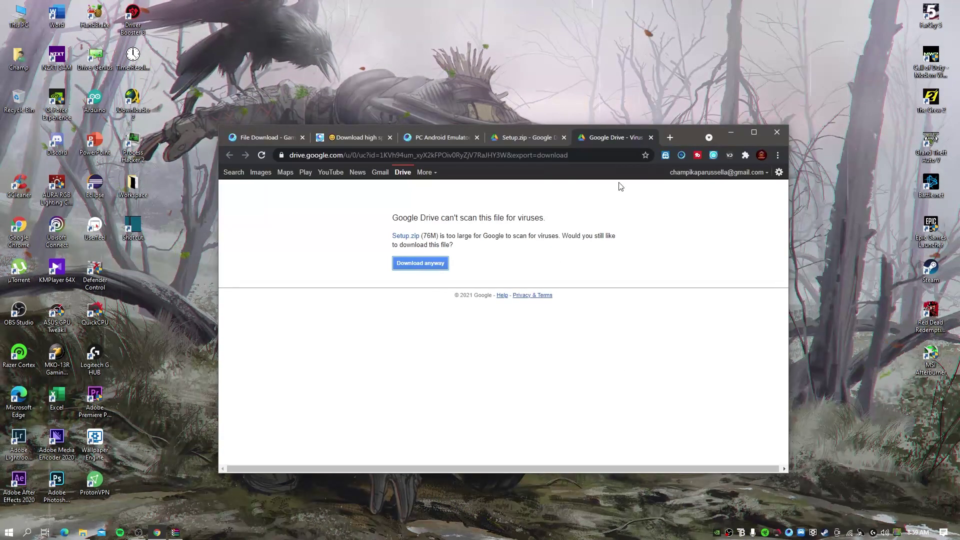
left_click(730, 133)
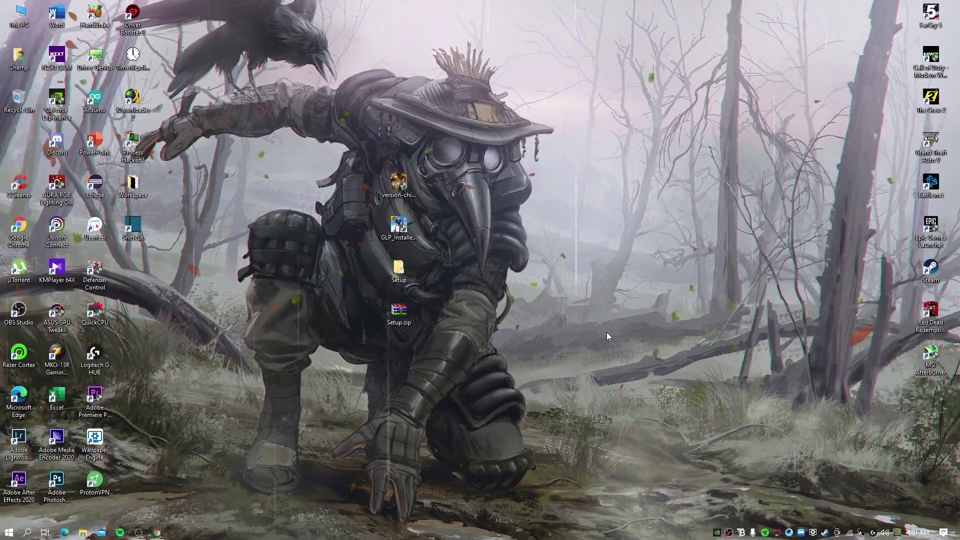
- Switch to Google Chrome, search Google for pubg mobile, and open the Official PUBG on mobile site with the APK download
left_click(157, 533)
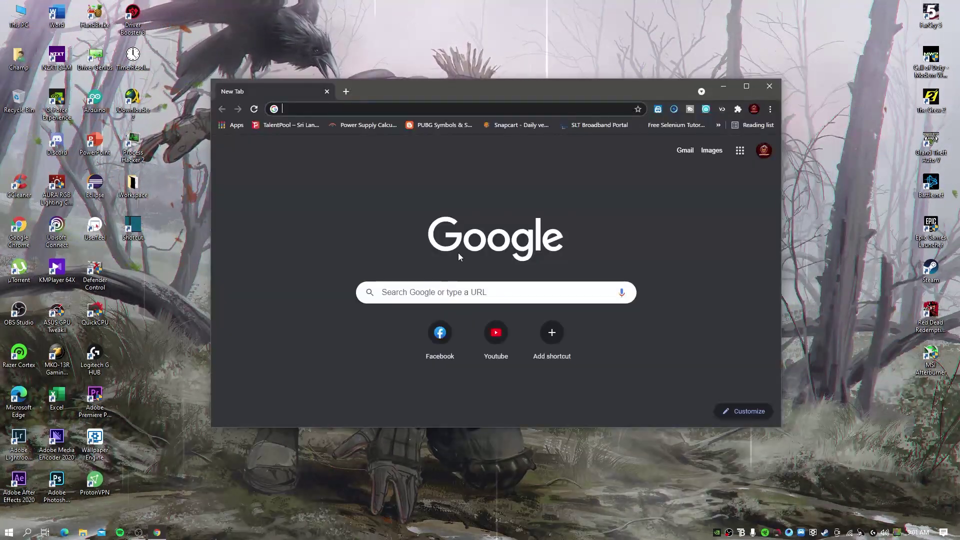
type("pubg ")
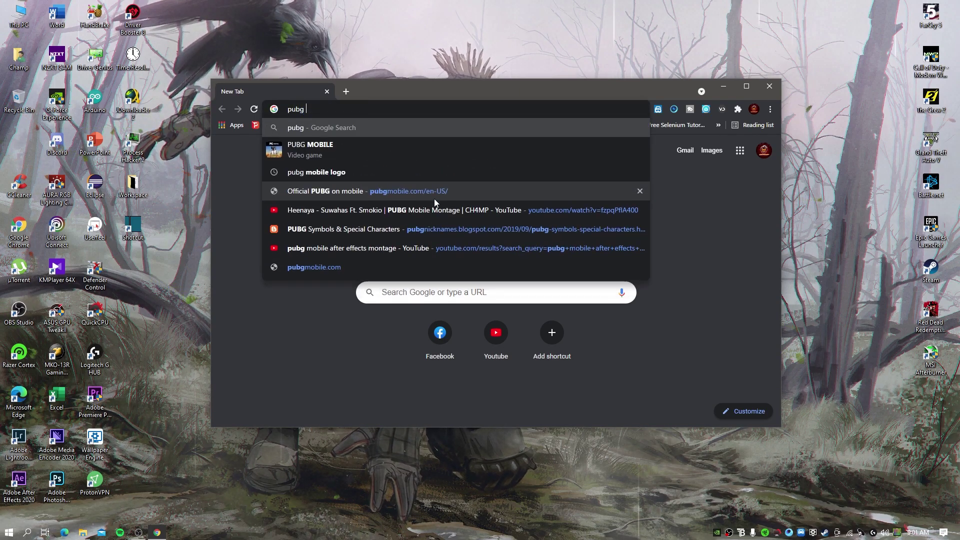
type("mobiler")
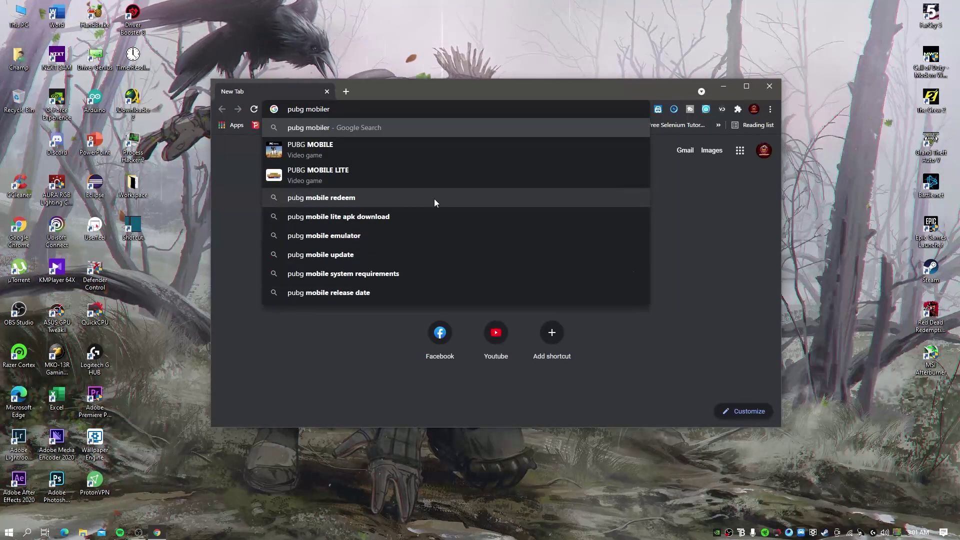
key("Return")
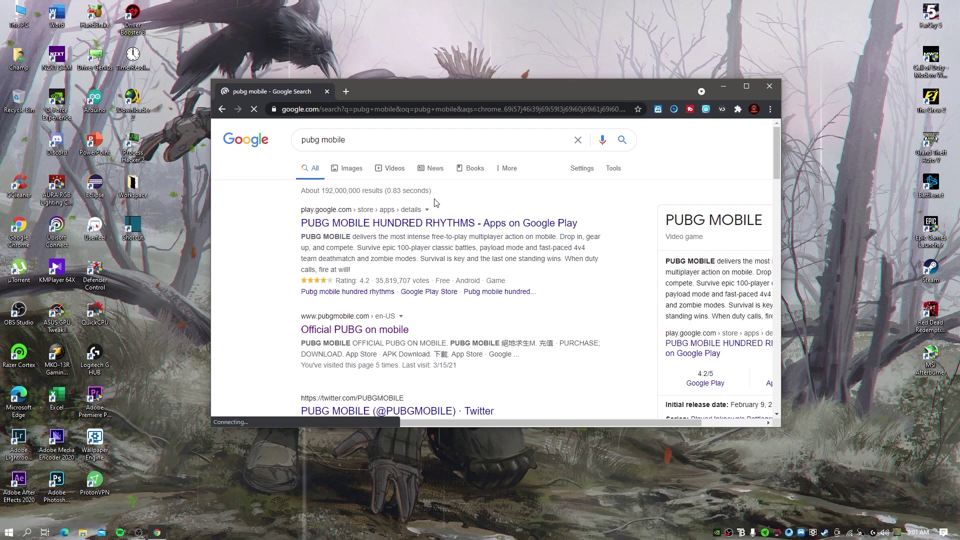
scroll(292, 276, "down", 2)
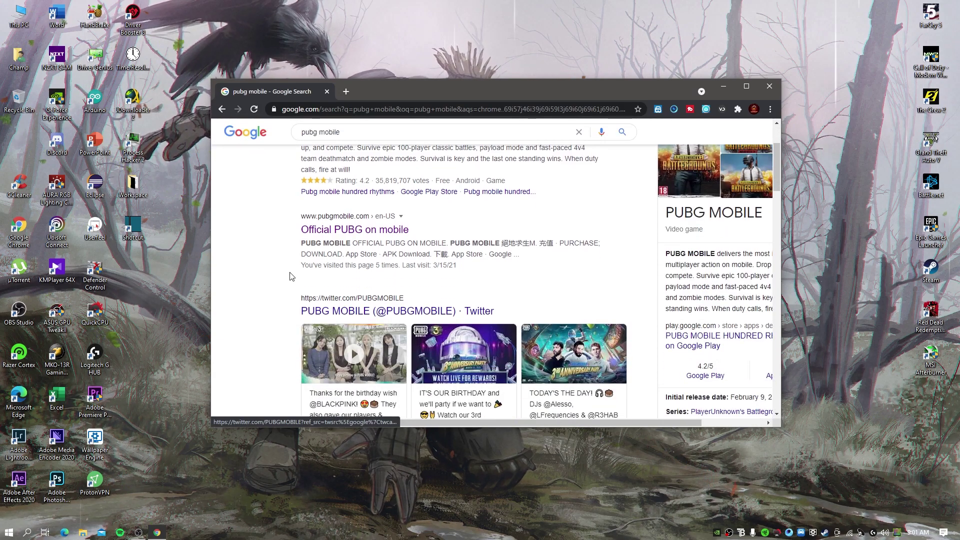
left_click(352, 231)
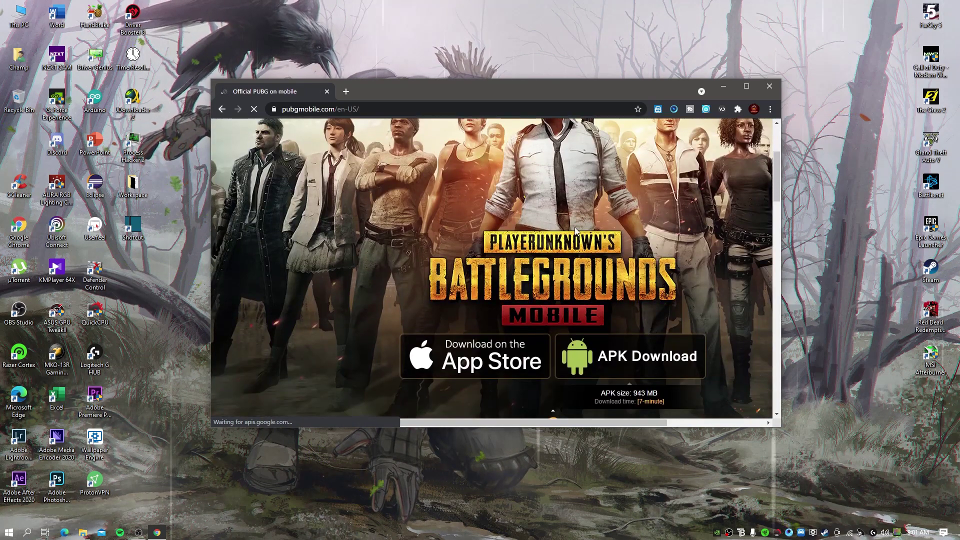
scroll(615, 364, "down", 1)
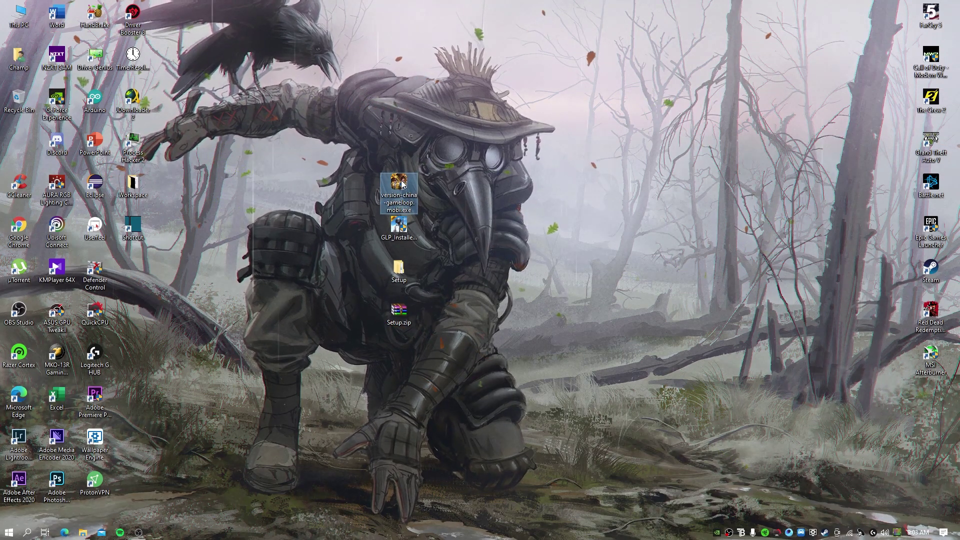
- Run the version-china GameLoop installer as administrator, complete the installation and launch the emulator
right_click(402, 184)
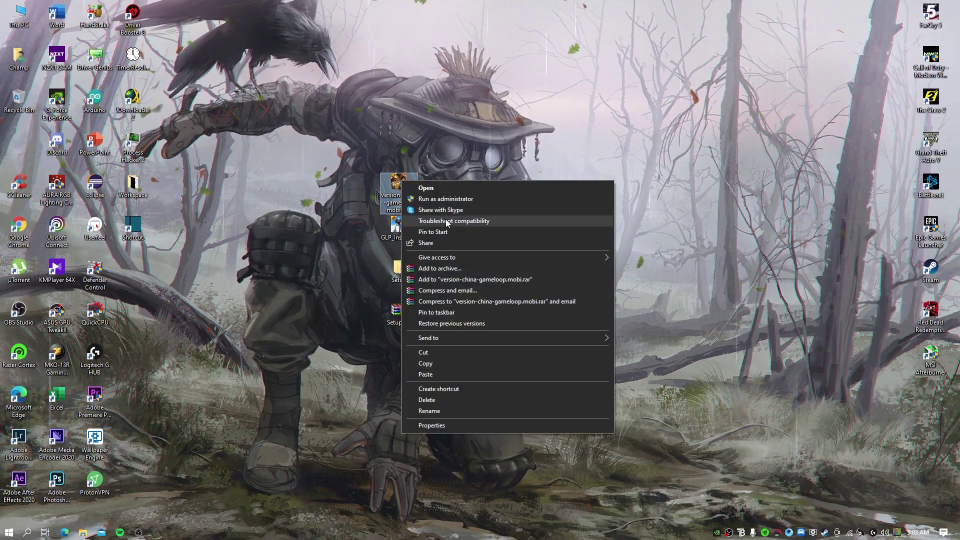
left_click(452, 196)
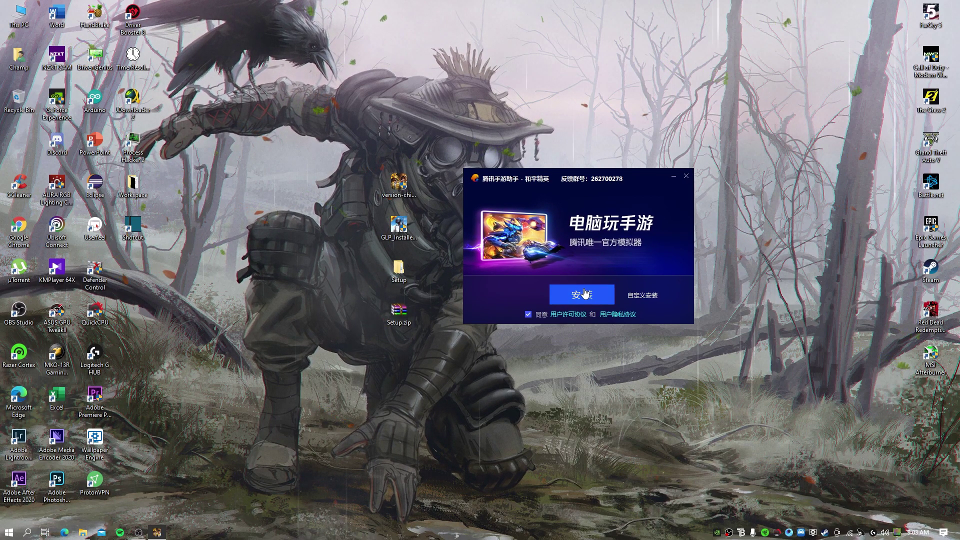
left_click(584, 294)
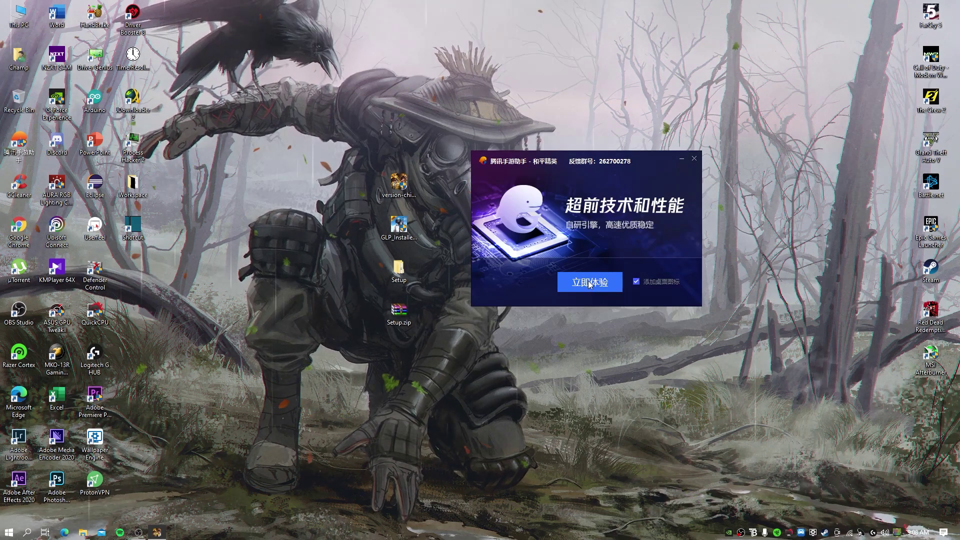
left_click(582, 299)
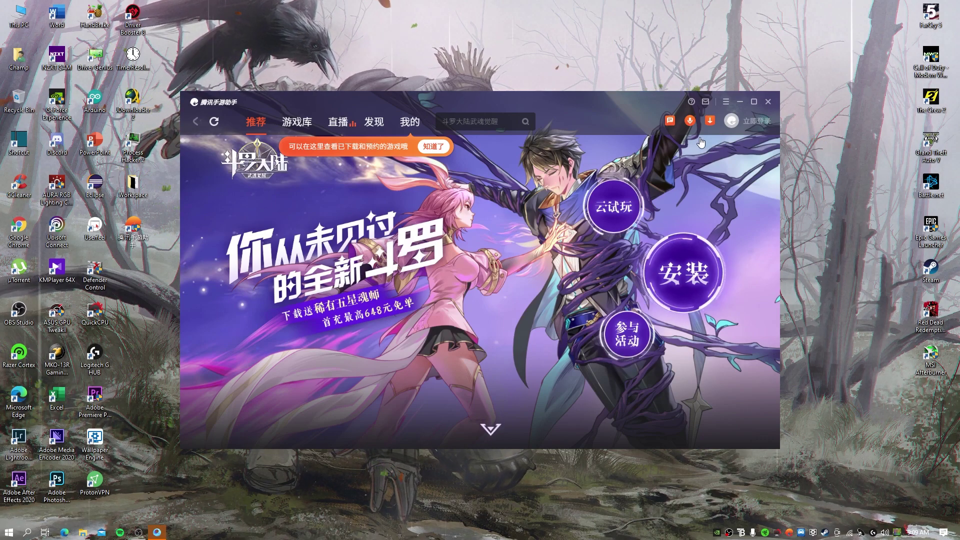
left_click(578, 282)
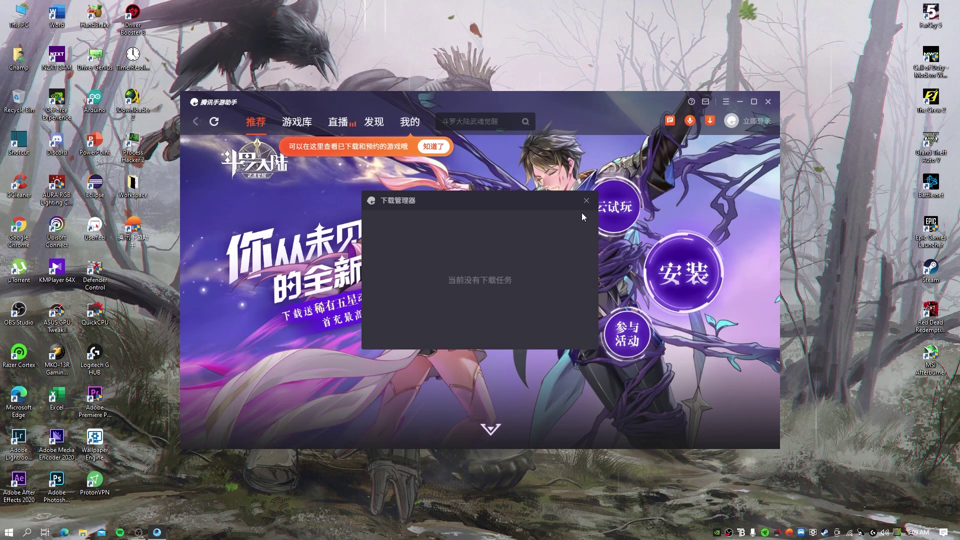
left_click(586, 201)
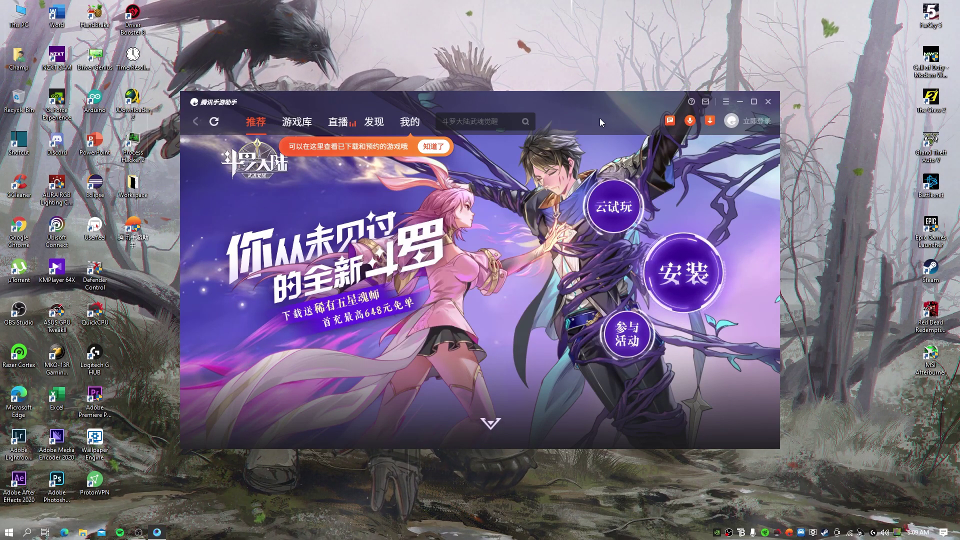
- Set the emulator's interface language to English in its settings, save, and accept the restart
left_click(726, 101)
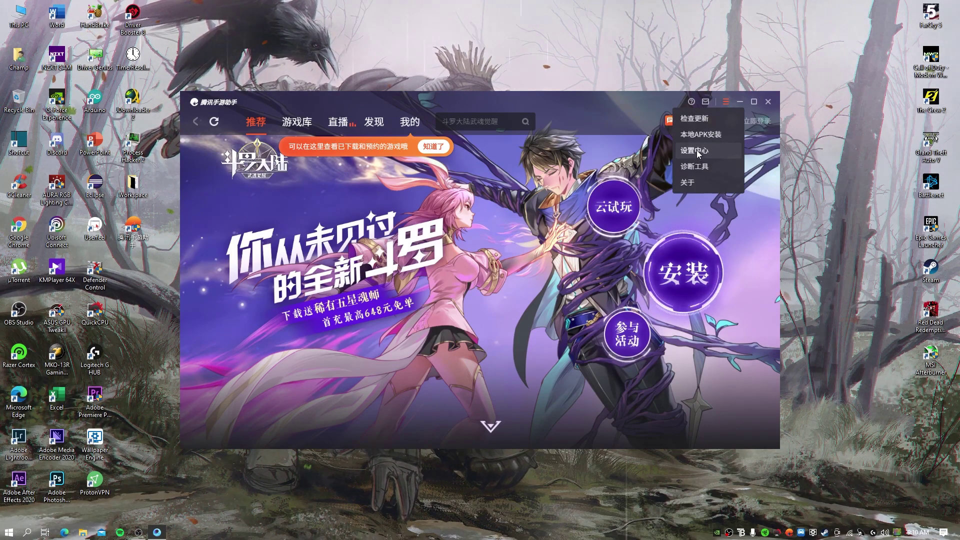
left_click(698, 151)
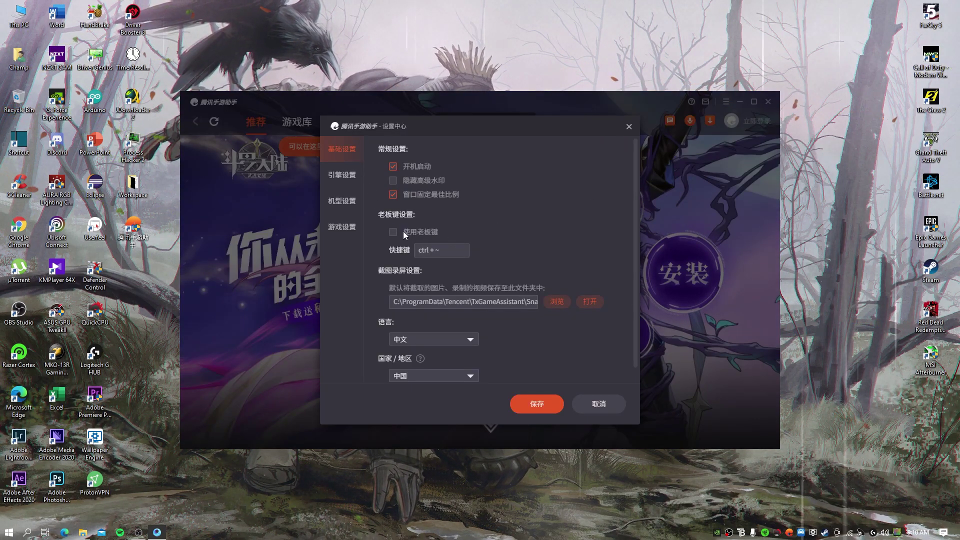
scroll(638, 247, "down", 1)
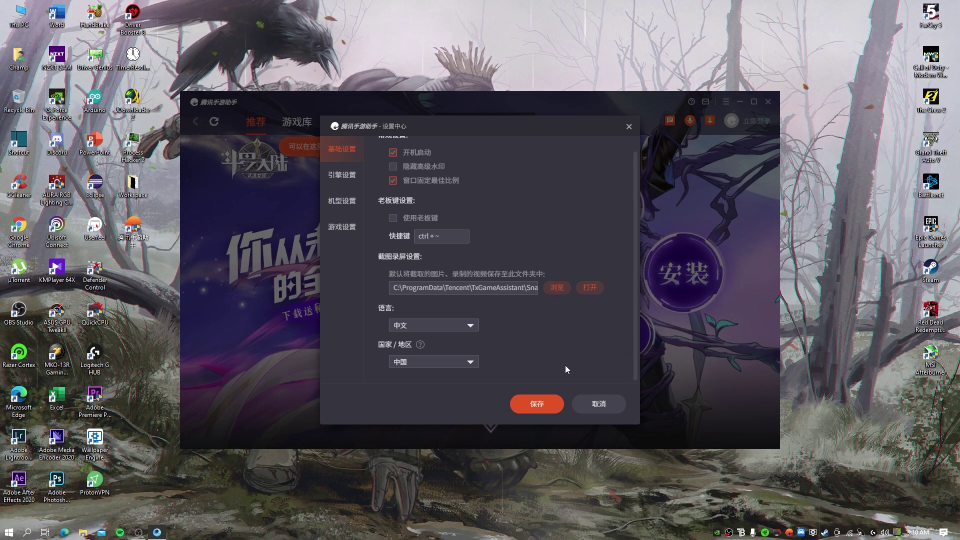
left_click(451, 325)
left_click(426, 357)
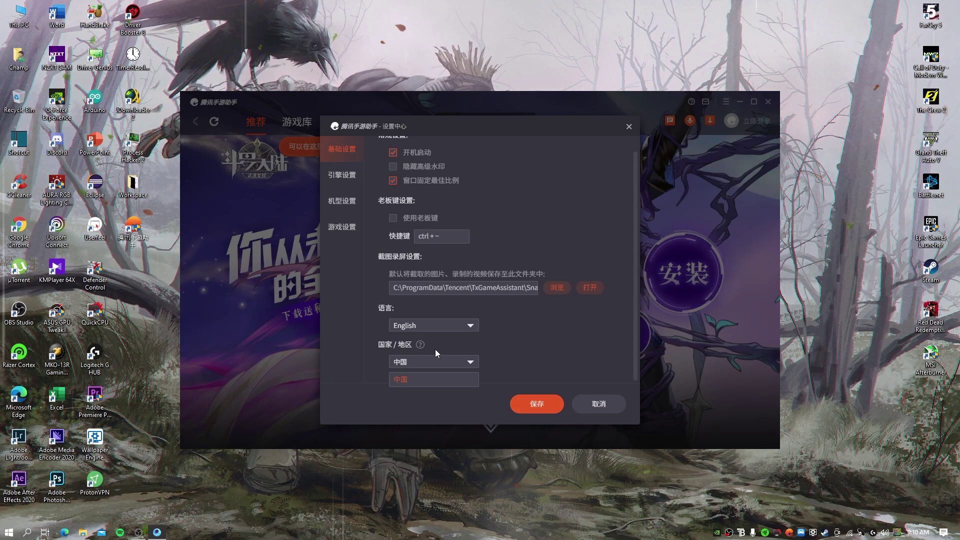
left_click(533, 403)
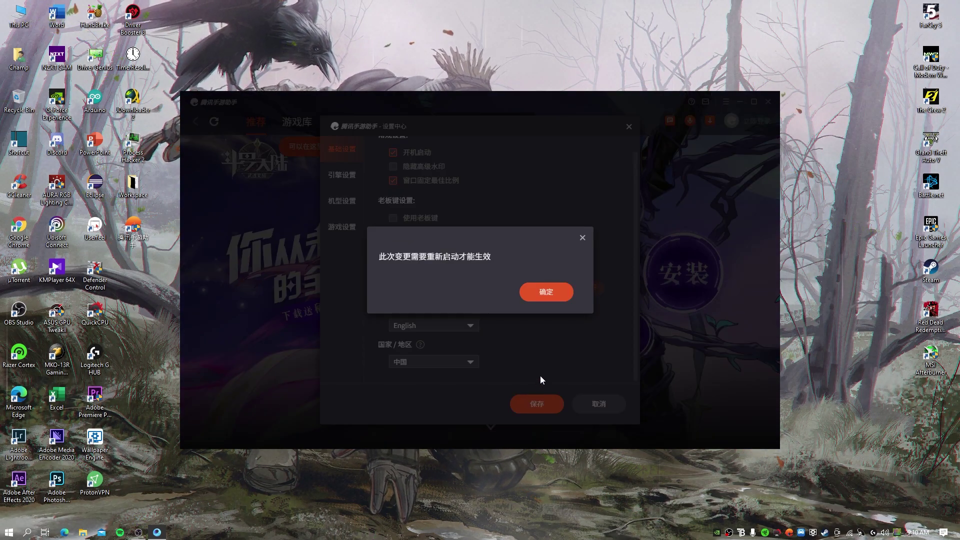
left_click(546, 292)
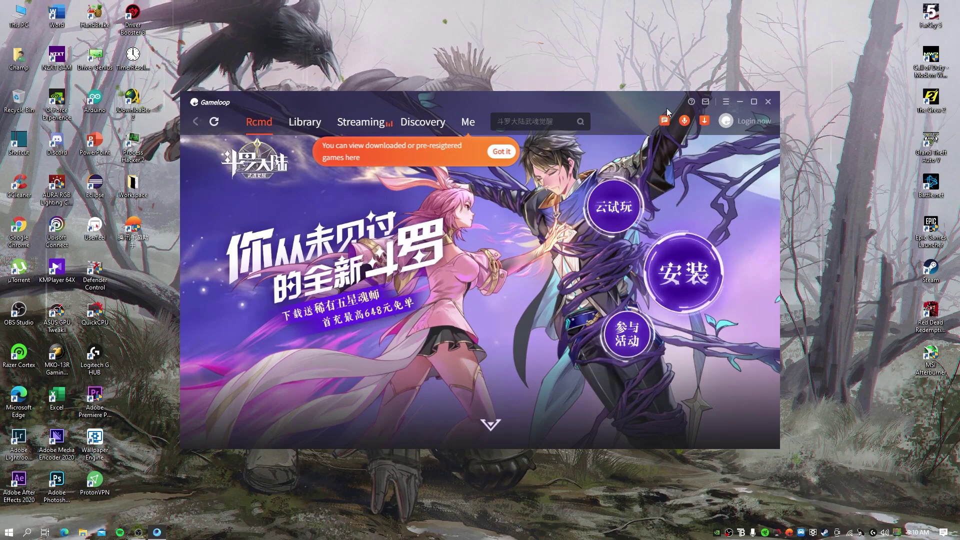
- Run the GLP_Installer file from the desktop as administrator to add PUBG MOBILE to Gameloop, and dismiss the download tip
left_click_drag(640, 109, 592, 320)
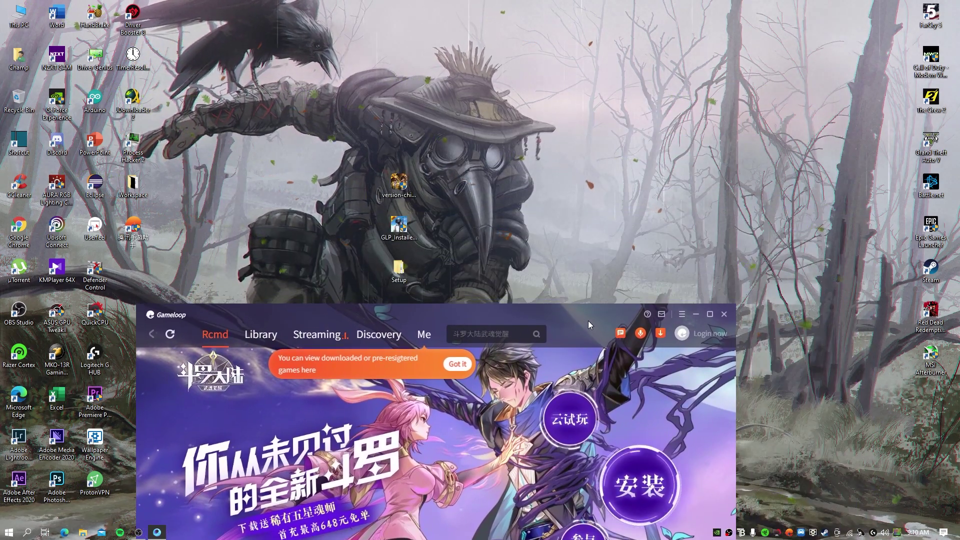
right_click(399, 228)
left_click(430, 244)
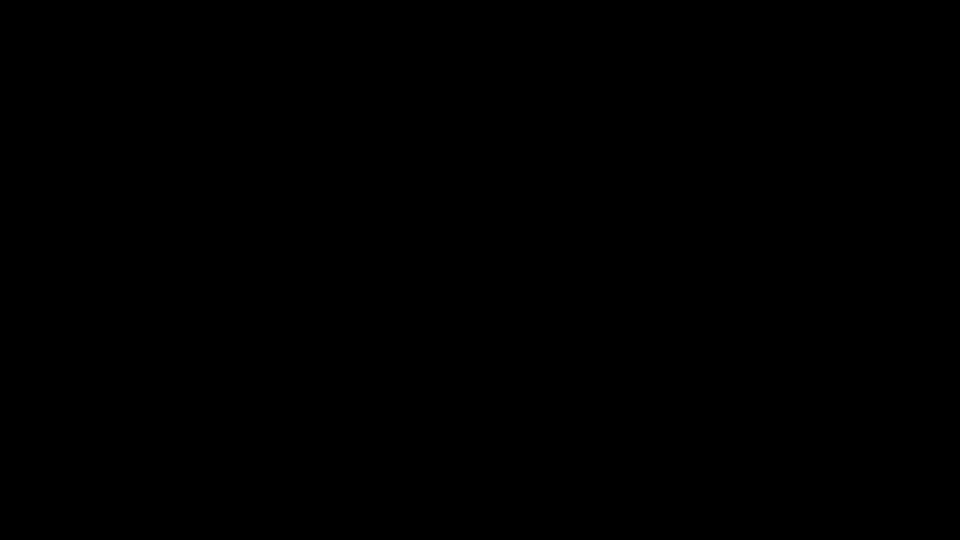
left_click(548, 298)
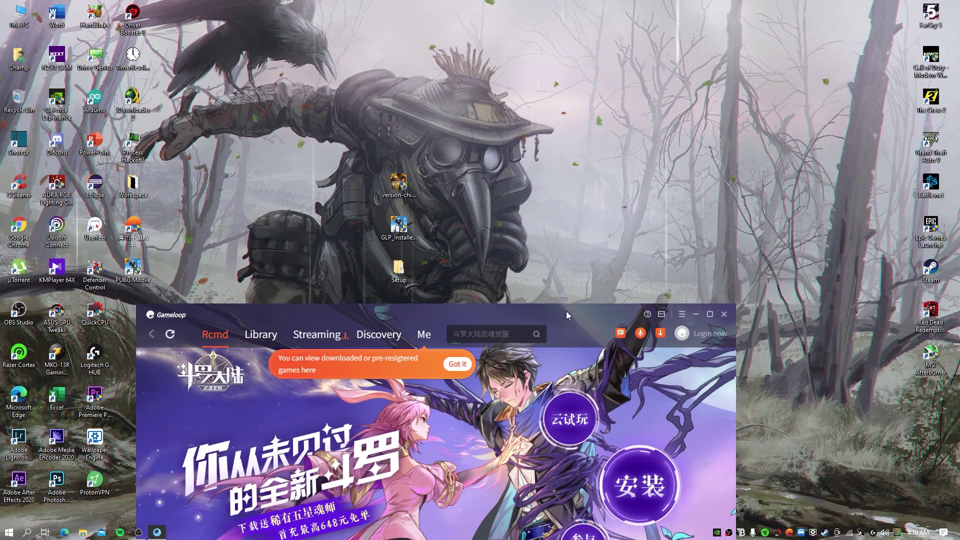
left_click_drag(579, 318, 659, 132)
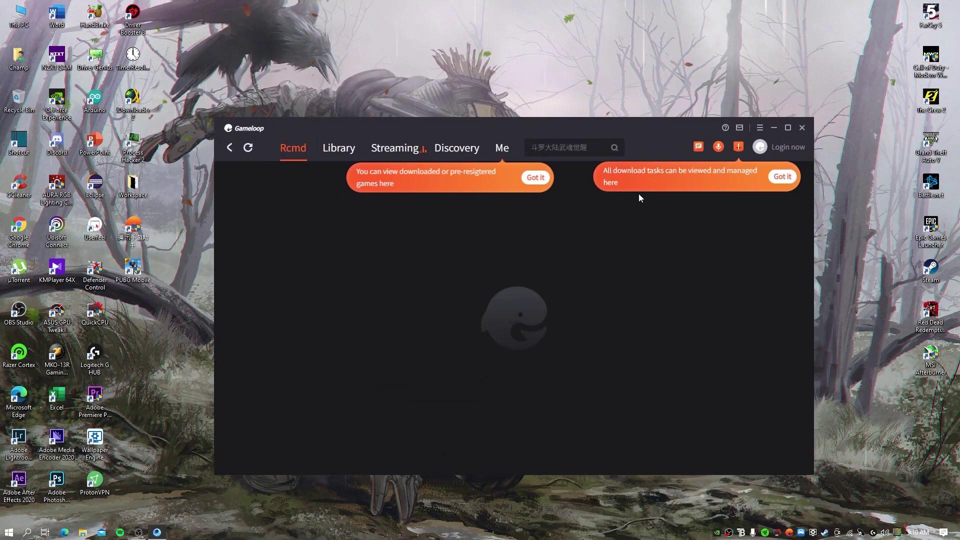
left_click(777, 178)
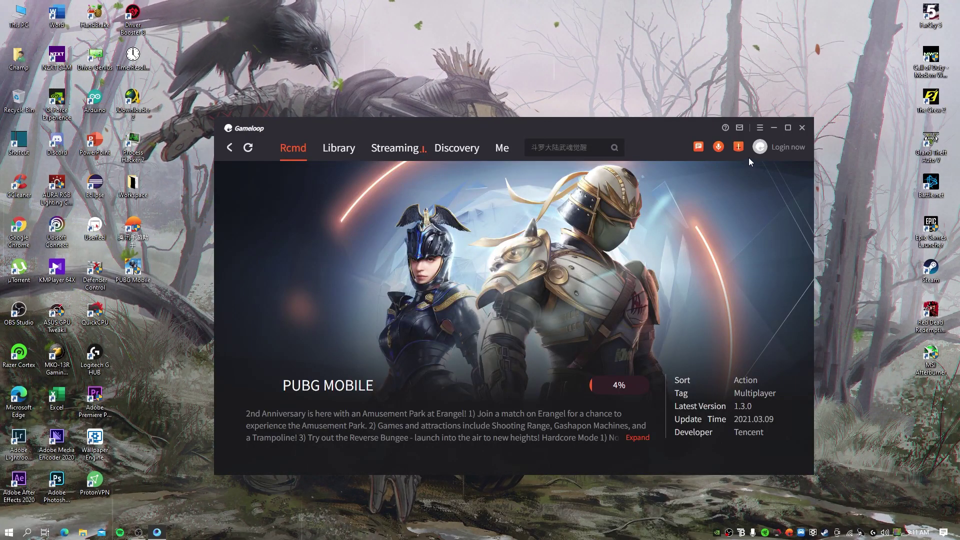
- Delete the running PUBG MOBILE download from the Download Manager and close the manager
left_click(738, 147)
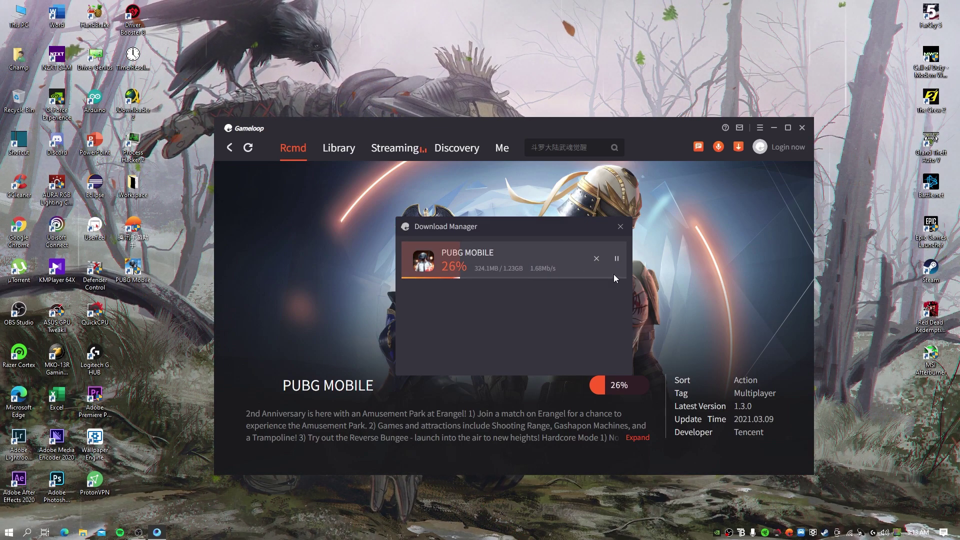
left_click(598, 258)
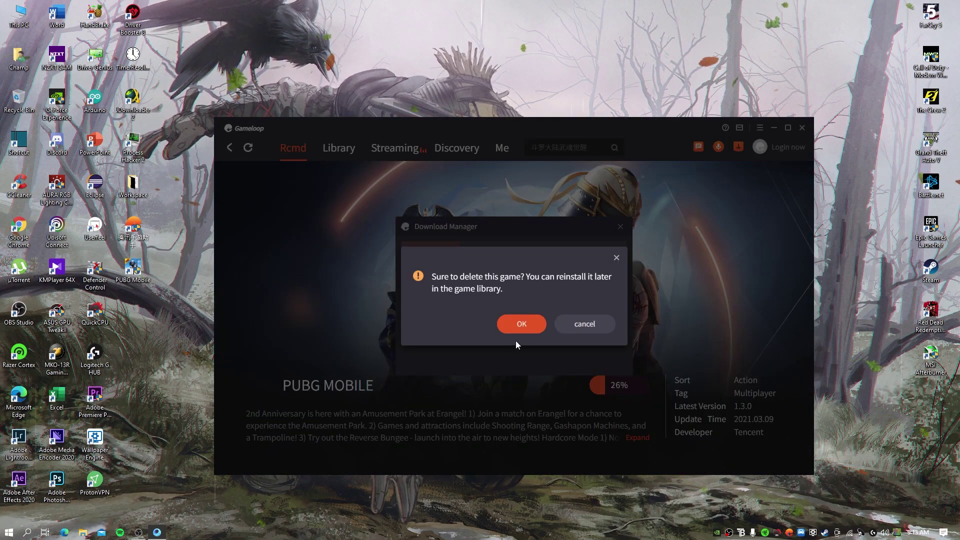
left_click(521, 324)
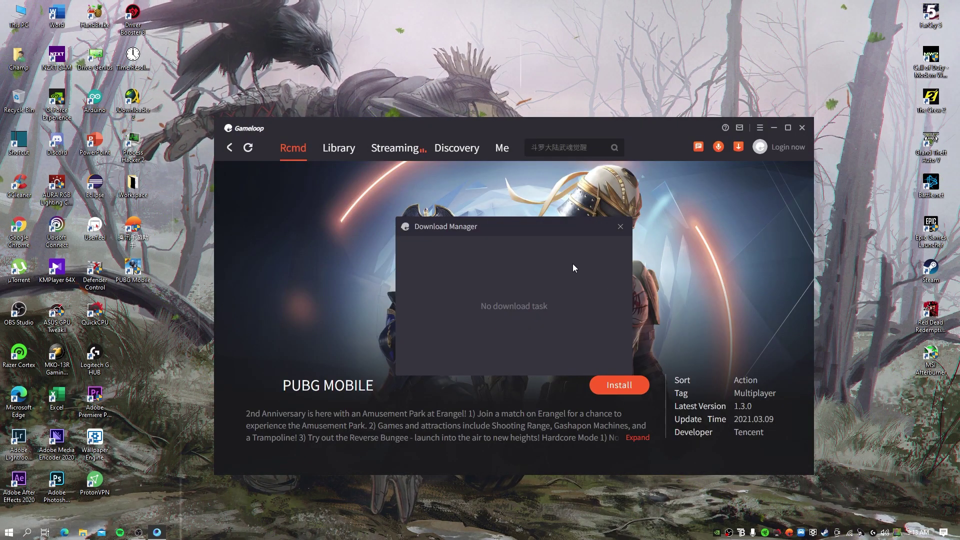
left_click(620, 227)
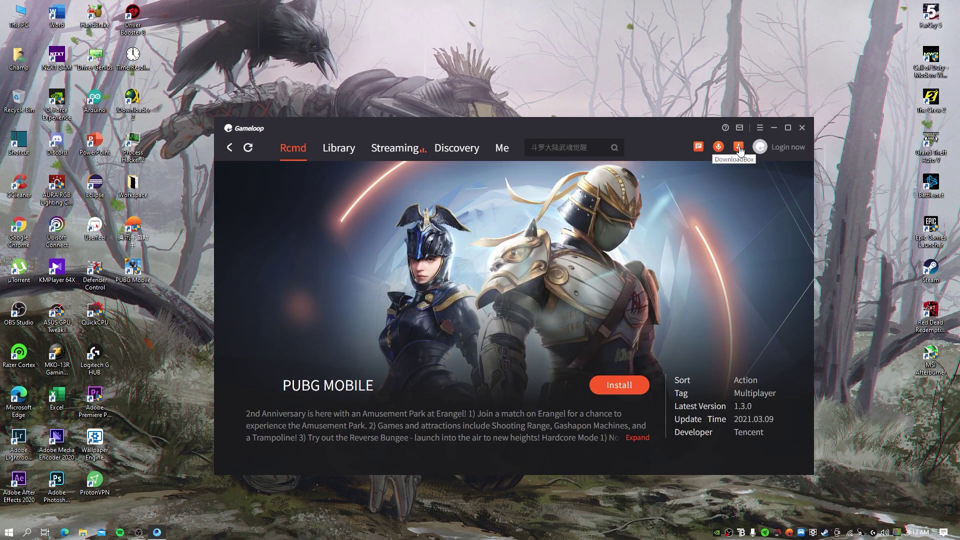
- Start a local APK installation in Gameloop with the APK file from Local Disk (D:), and open the download box
left_click(759, 129)
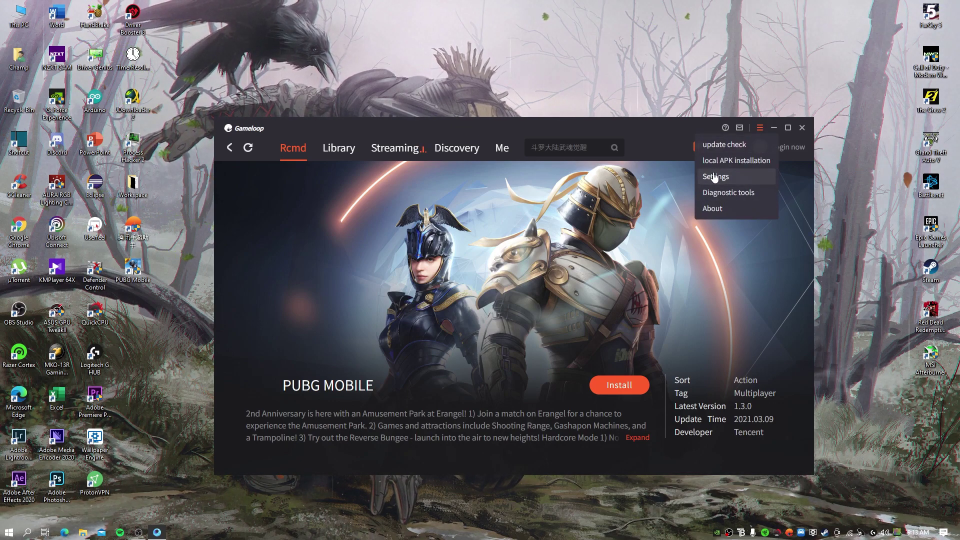
left_click(741, 163)
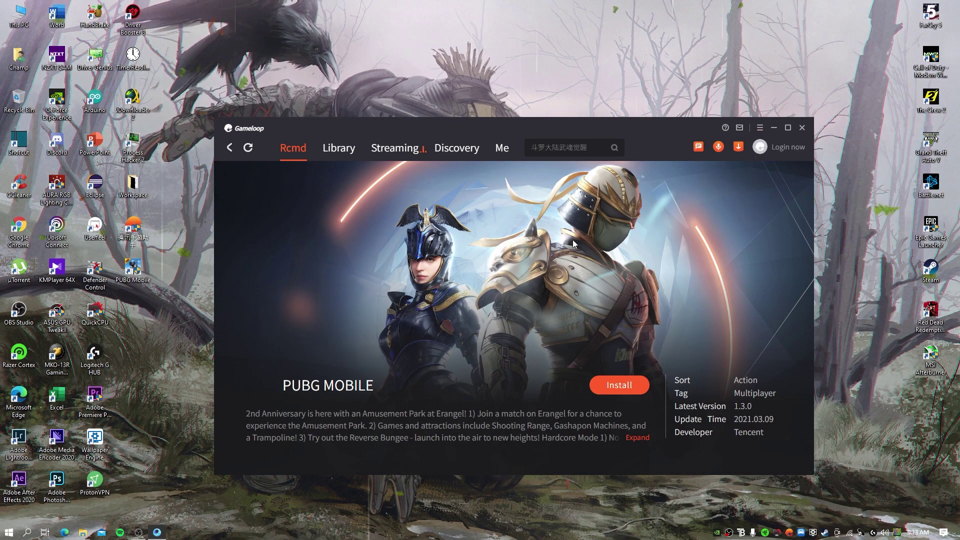
left_click(64, 125)
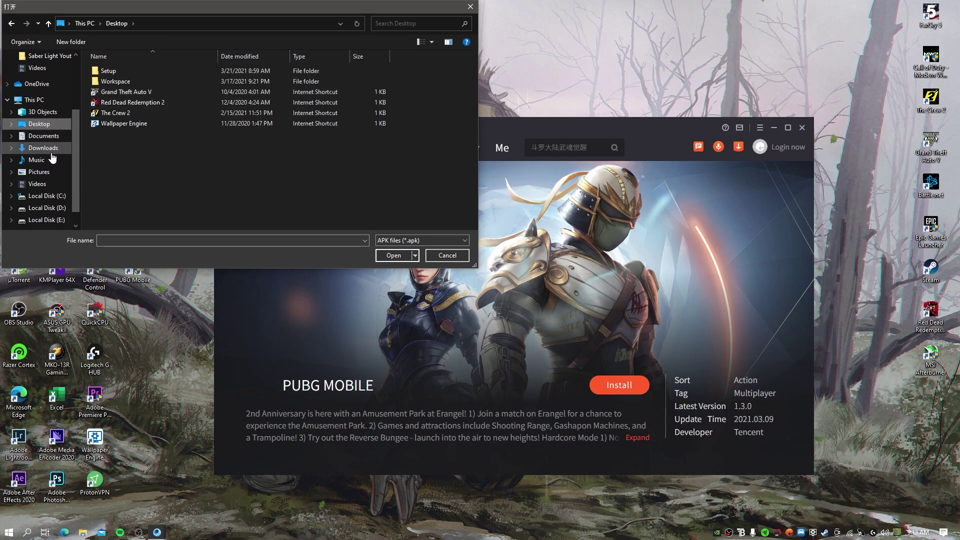
left_click(58, 208)
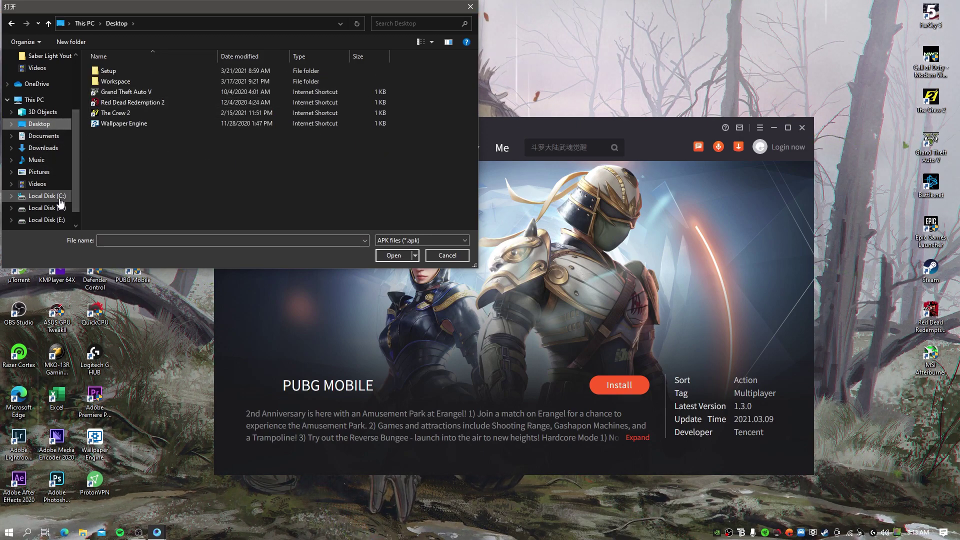
left_click(47, 221)
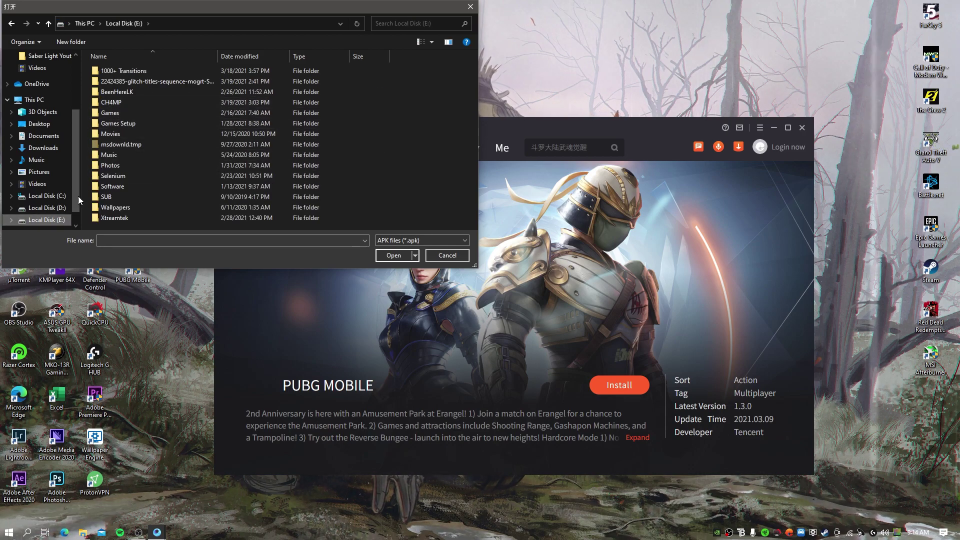
left_click(47, 207)
double_click(141, 155)
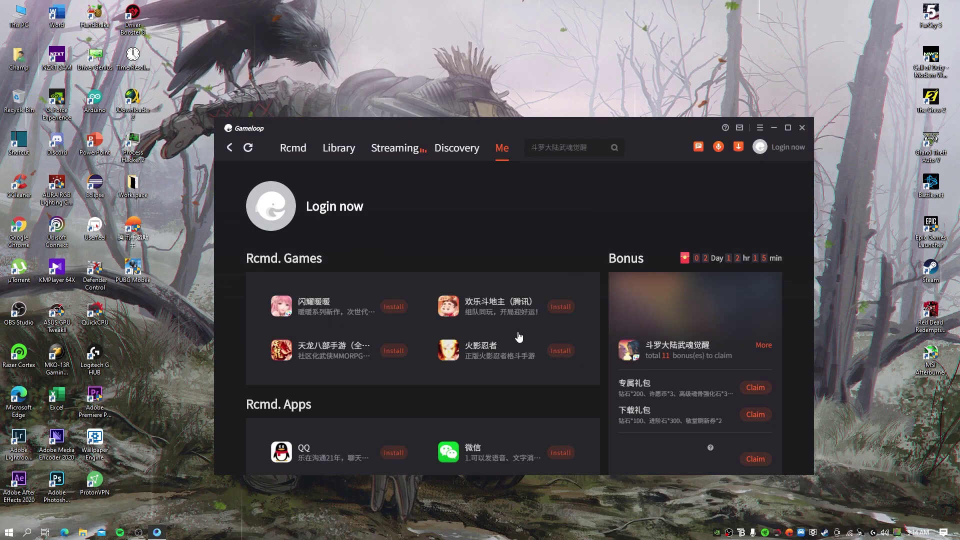
left_click(738, 146)
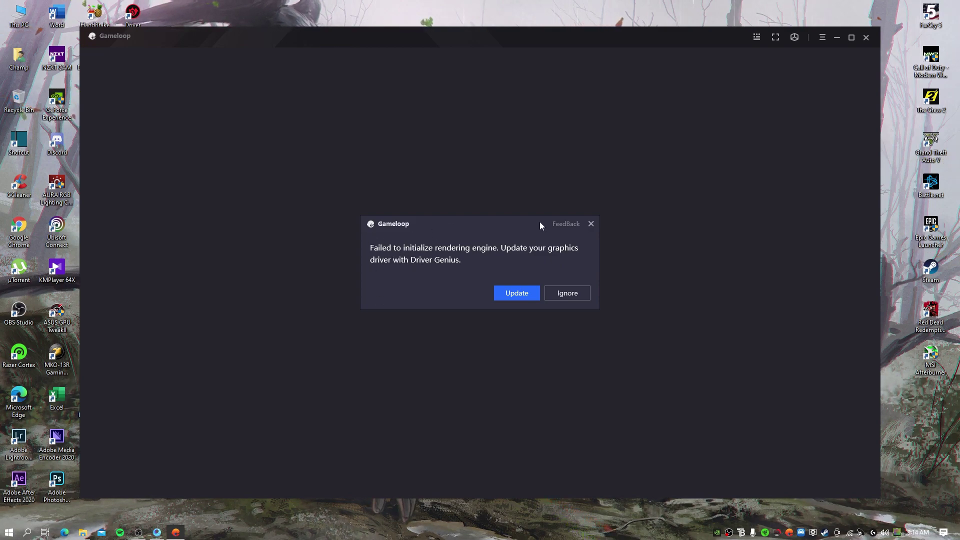
- Dismiss the graphics driver message, and close the failed emulator window and the Download Manager
left_click(591, 226)
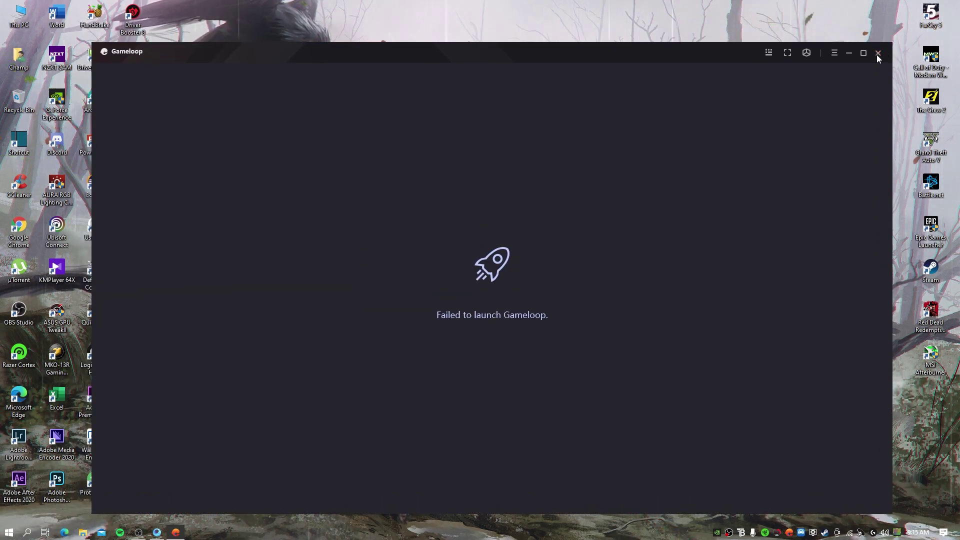
left_click(878, 53)
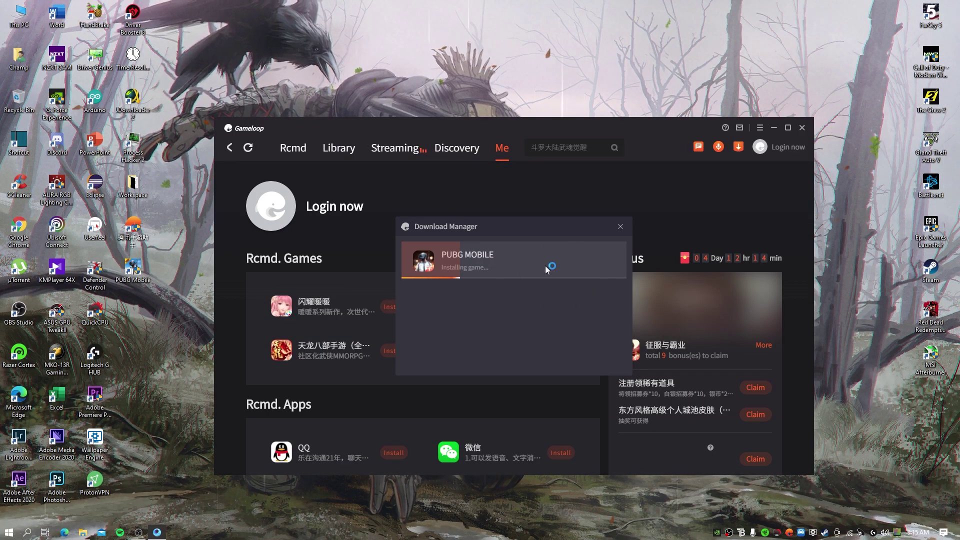
left_click(620, 228)
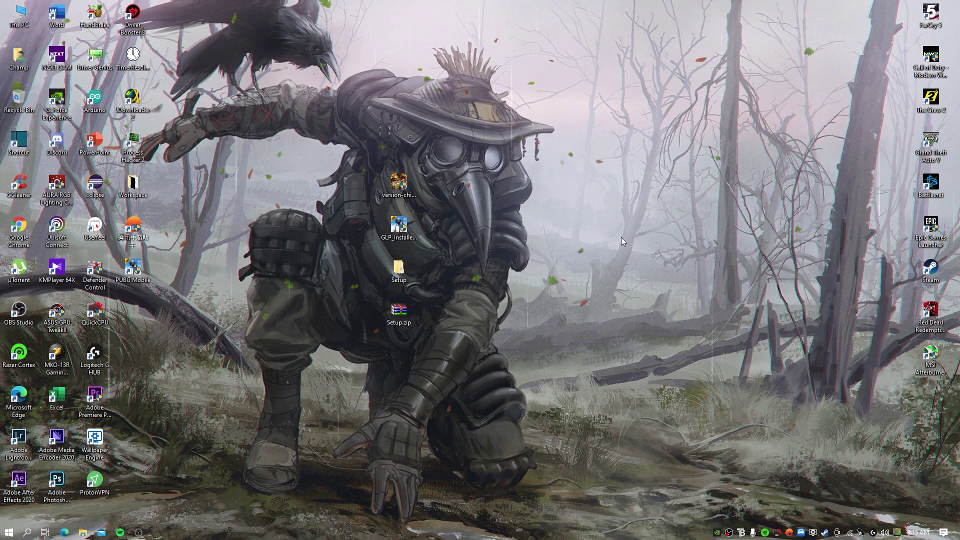
- Refresh the desktop and exit the emulator process still running in the system tray
right_click(573, 237)
left_click(602, 268)
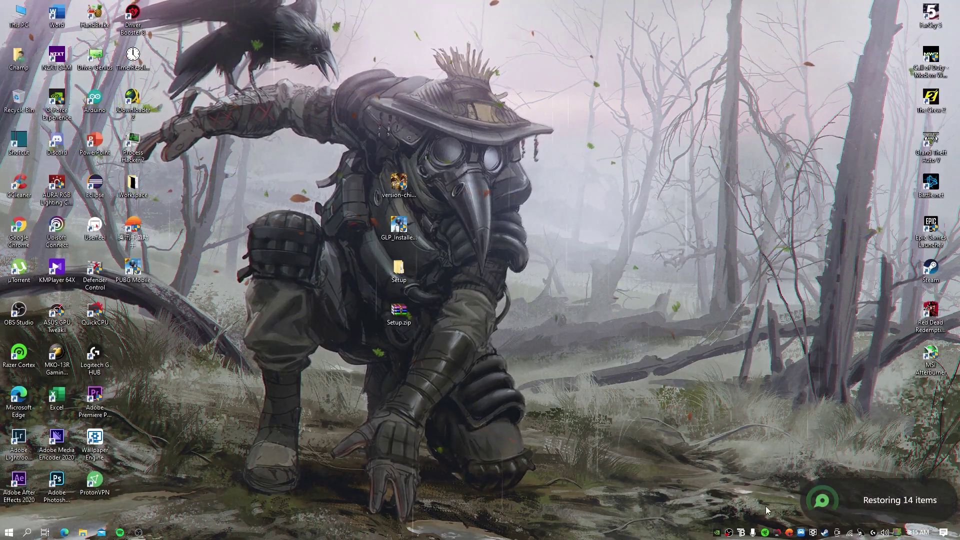
right_click(790, 533)
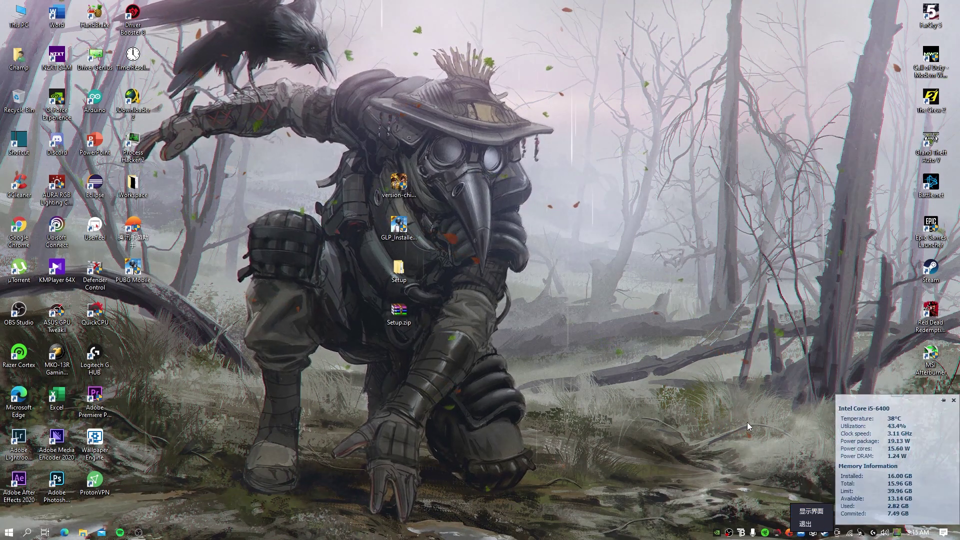
left_click(805, 524)
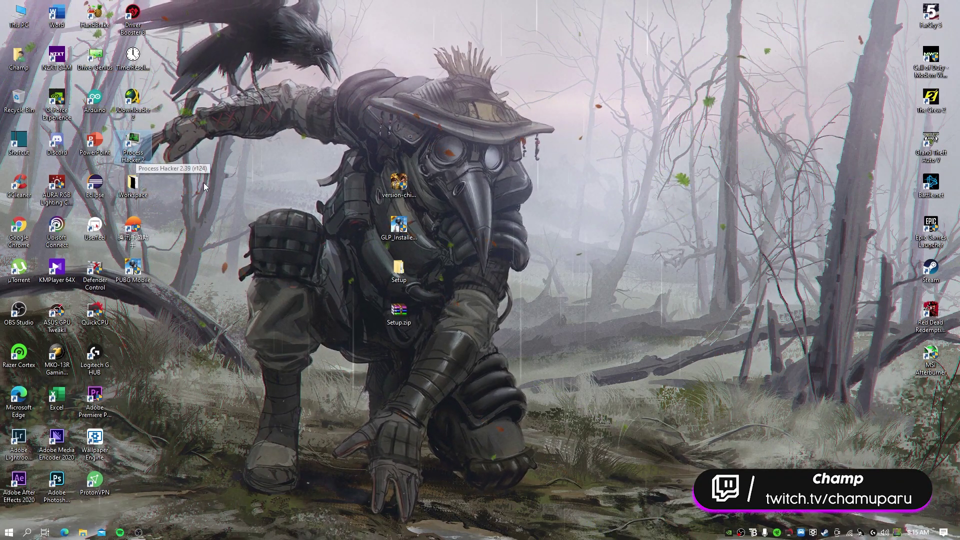
- Start Process Hacker 2 from the desktop, move its window away from the shortcuts, and refresh the desktop
double_click(134, 145)
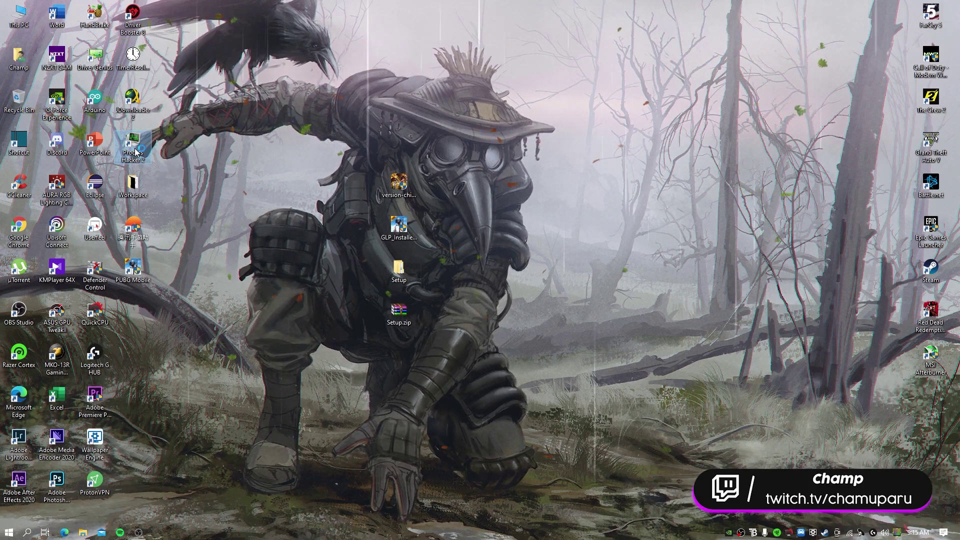
left_click_drag(484, 158, 714, 108)
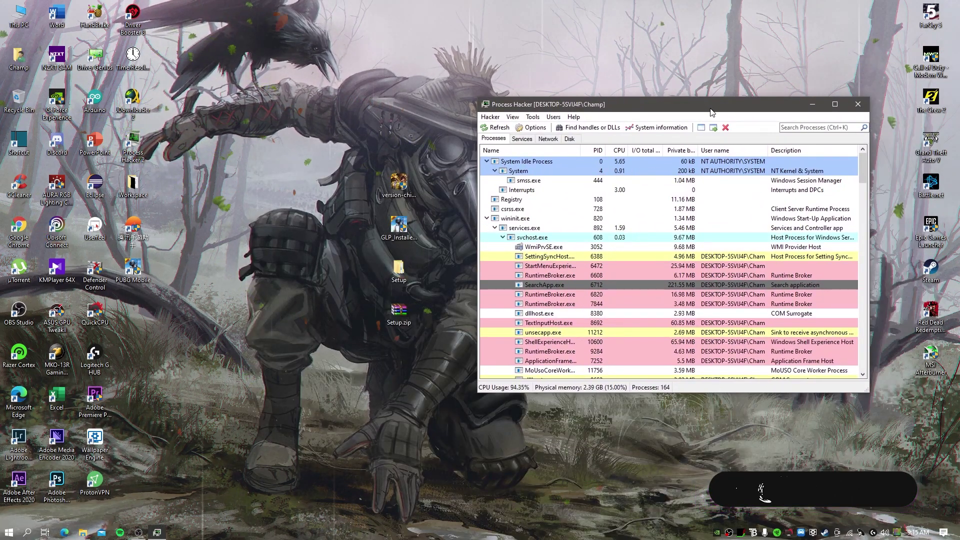
right_click(260, 209)
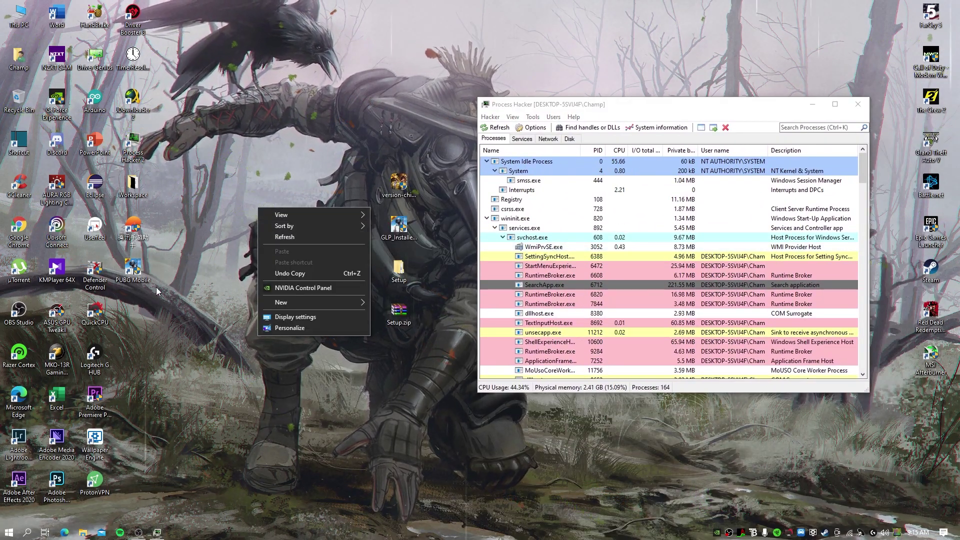
left_click(282, 237)
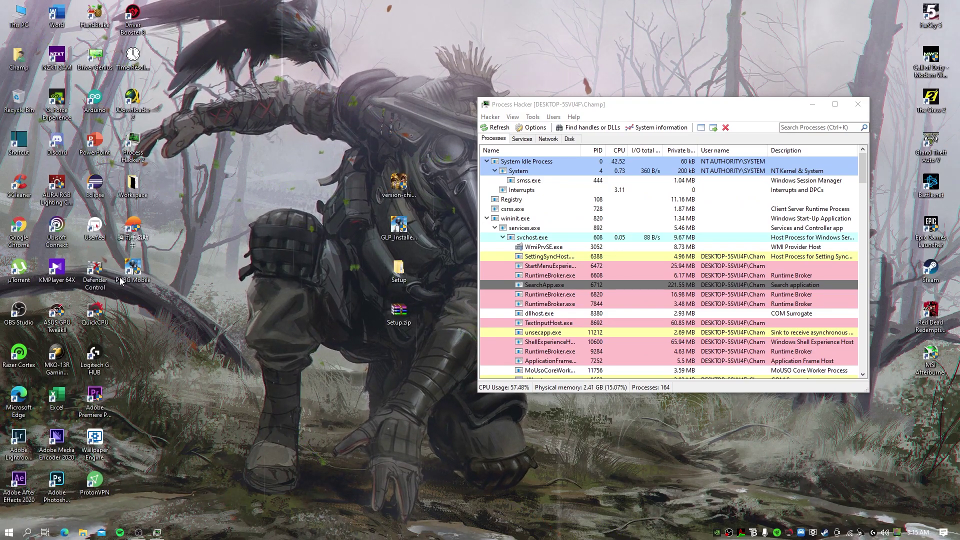
- Open the file location of the PUBG Mobile desktop shortcut, the appmarket folder under txgameassistant
right_click(143, 268)
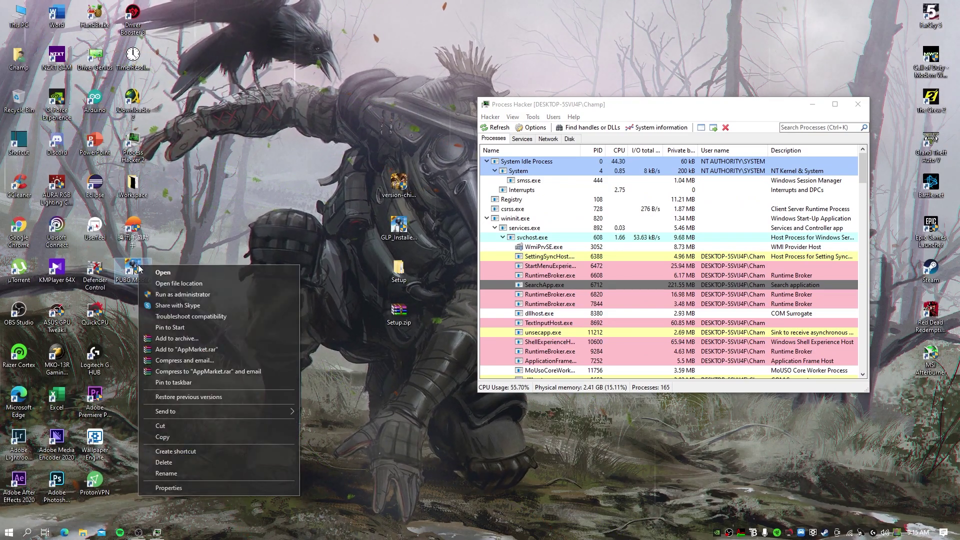
left_click(196, 284)
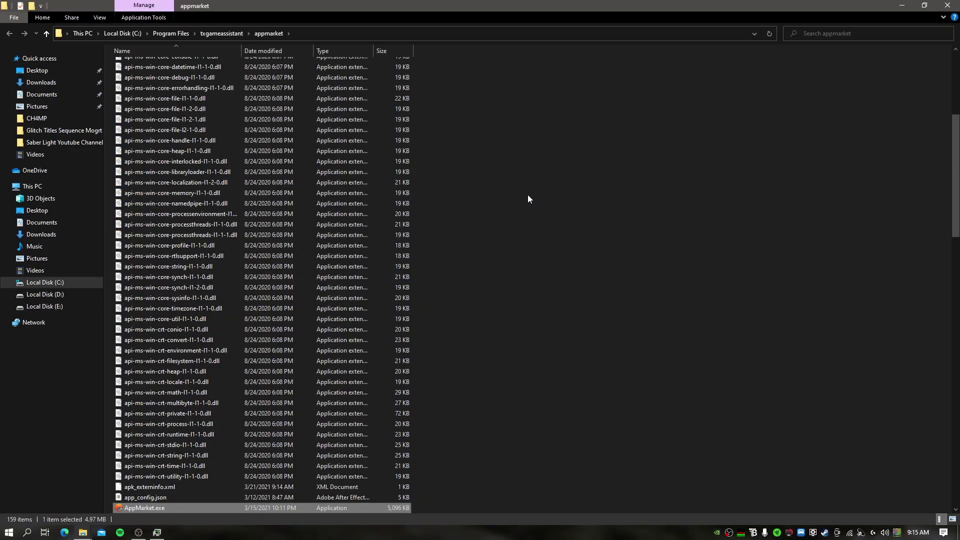
left_click(528, 196)
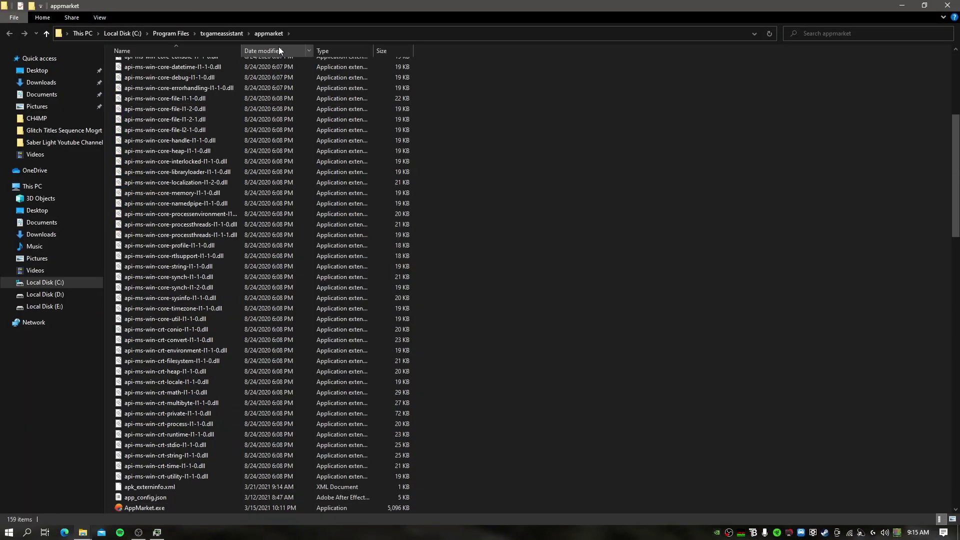
left_click(270, 36)
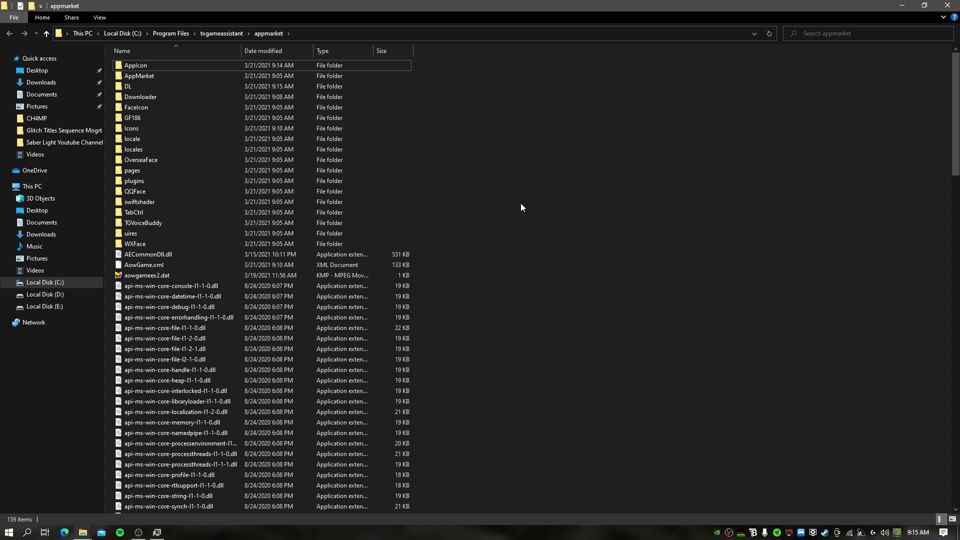
- Try to permanently delete all items in the appmarket folder, and cancel the deletion at the file-in-use warning
key("ctrl+a")
key("shift+Delete")
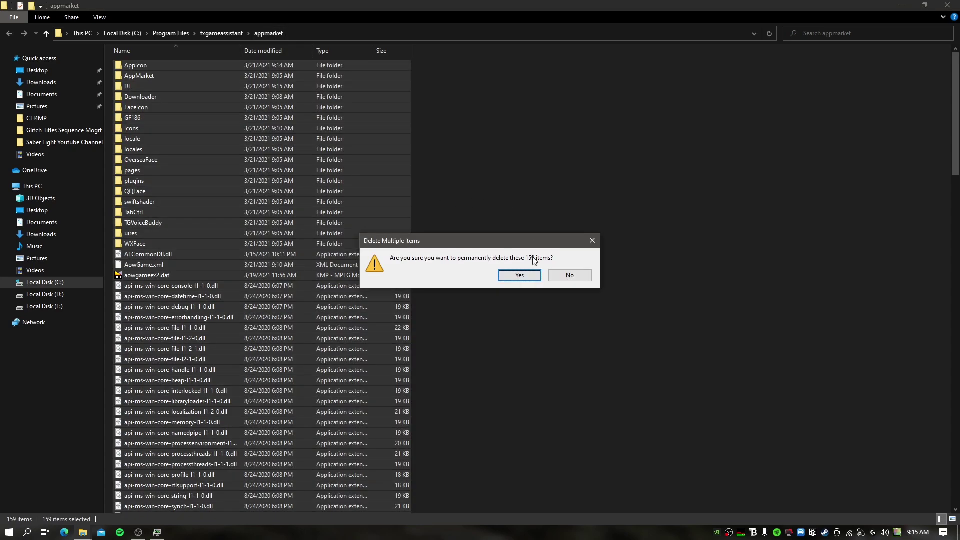
left_click(528, 280)
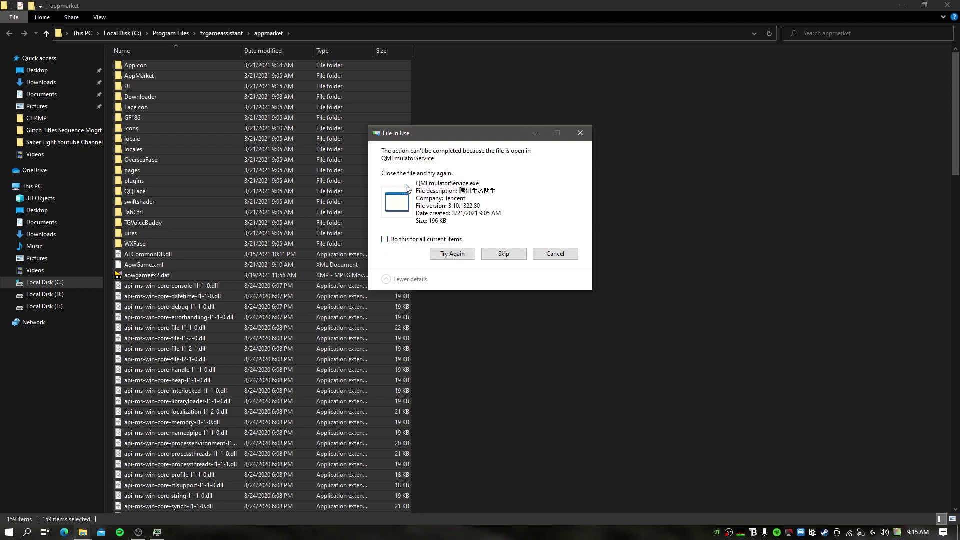
left_click(581, 134)
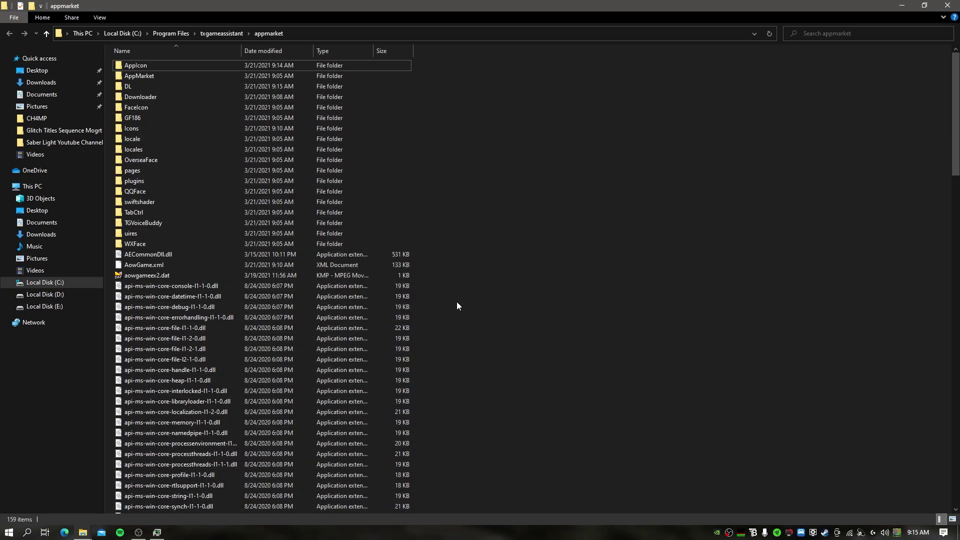
- Filter the Process Hacker list for "tencent" and terminate the syzs_dl_svr.exe process
left_click(158, 534)
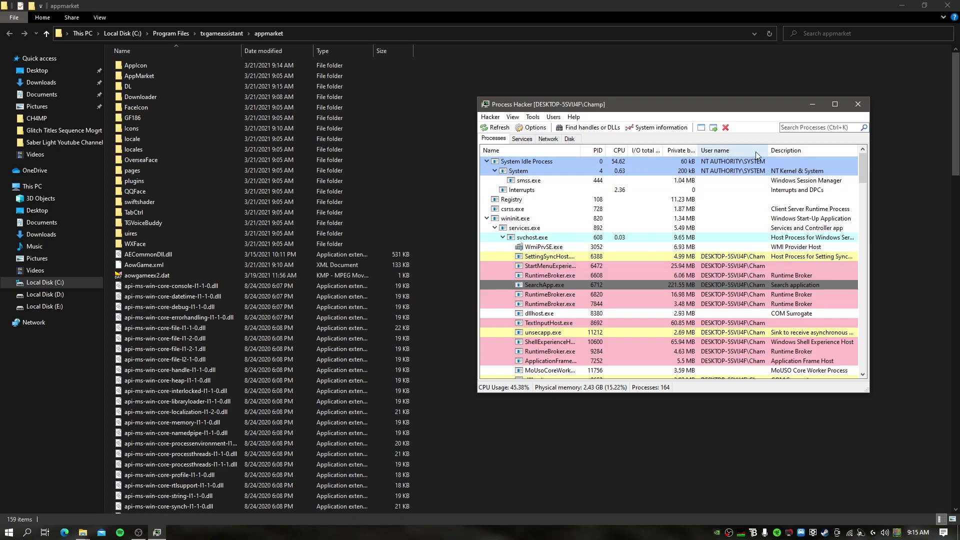
left_click(802, 129)
type("te")
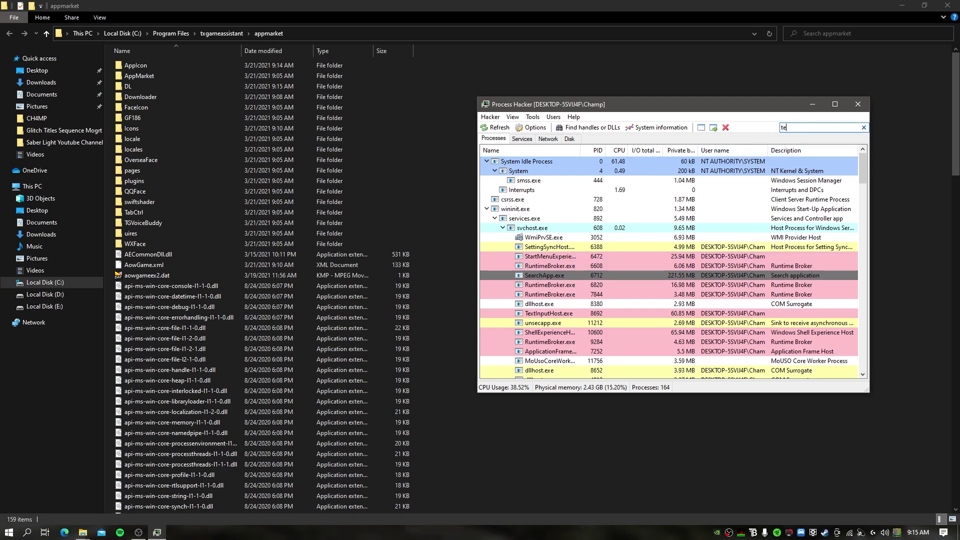
type("ncent")
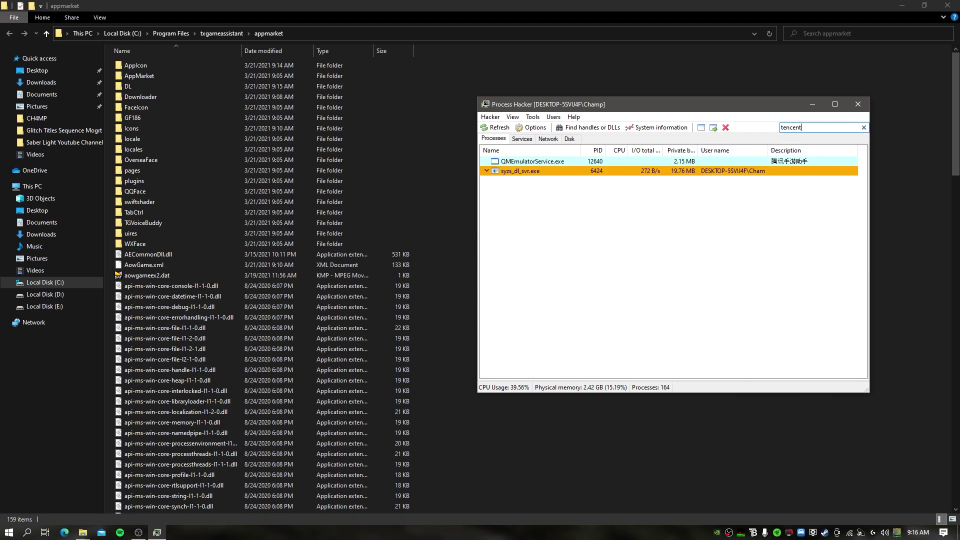
right_click(522, 172)
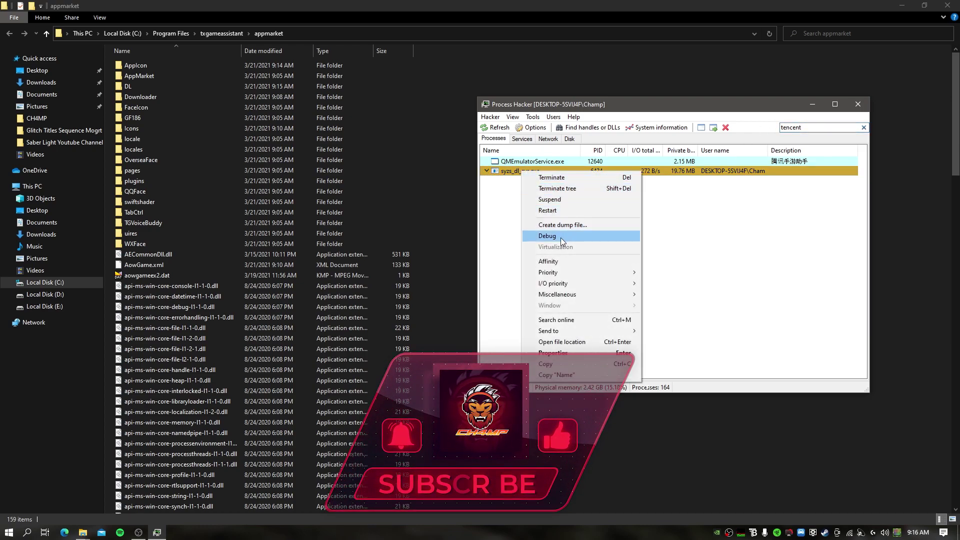
left_click(550, 178)
left_click(608, 268)
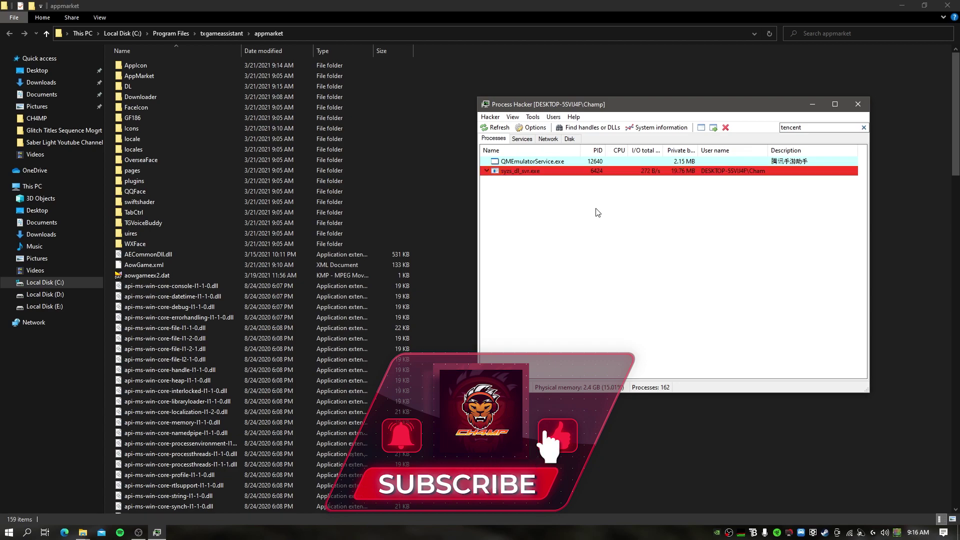
- Terminate the QMEmulatorService.exe process and close Process Hacker
double_click(542, 162)
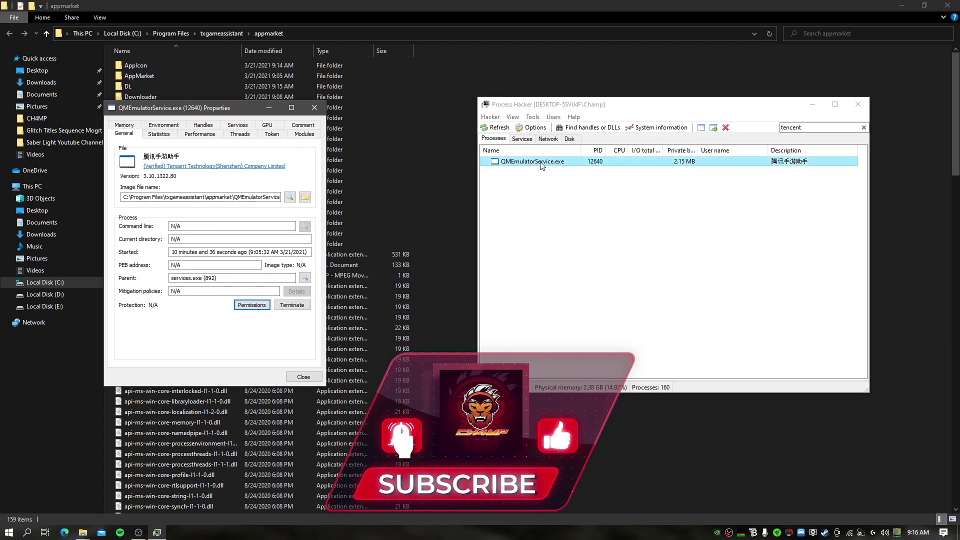
right_click(542, 165)
left_click(565, 169)
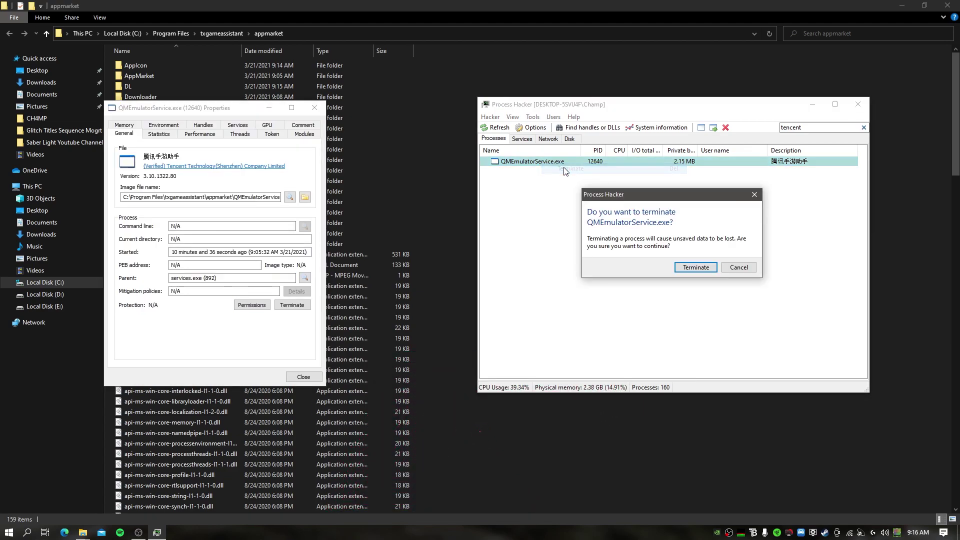
left_click(694, 270)
left_click(694, 267)
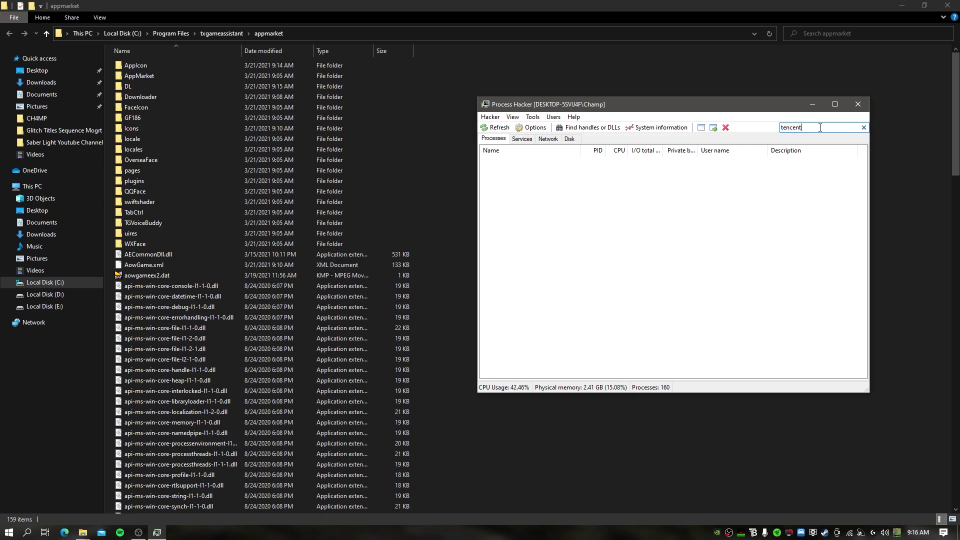
left_click(860, 104)
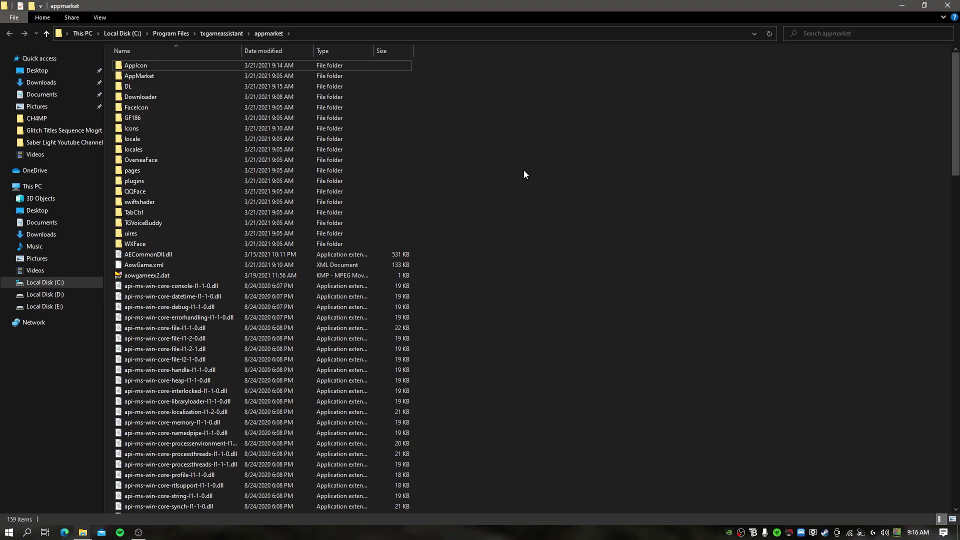
- Permanently delete everything in the appmarket folder and minimize its window
key("ctrl+a")
key("shift+Delete")
key("Return")
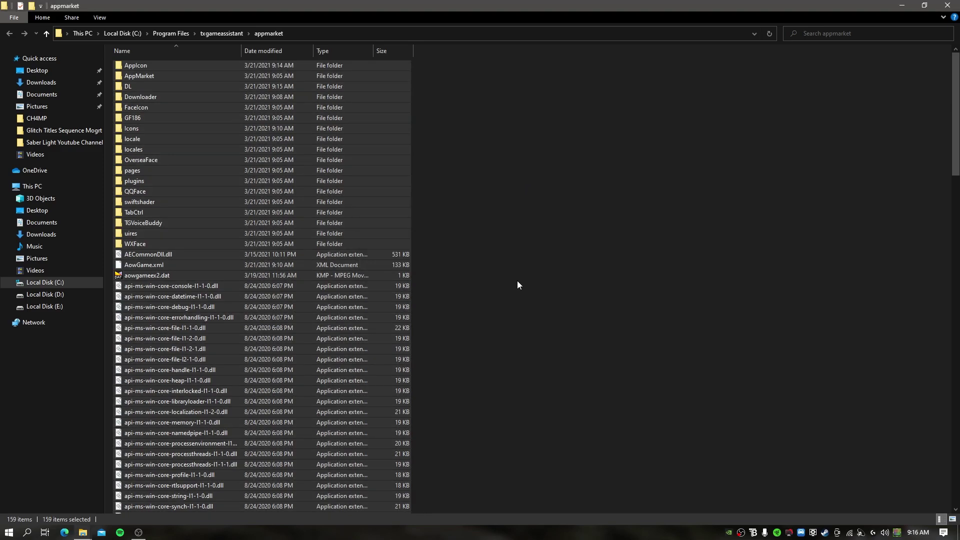
left_click(455, 220)
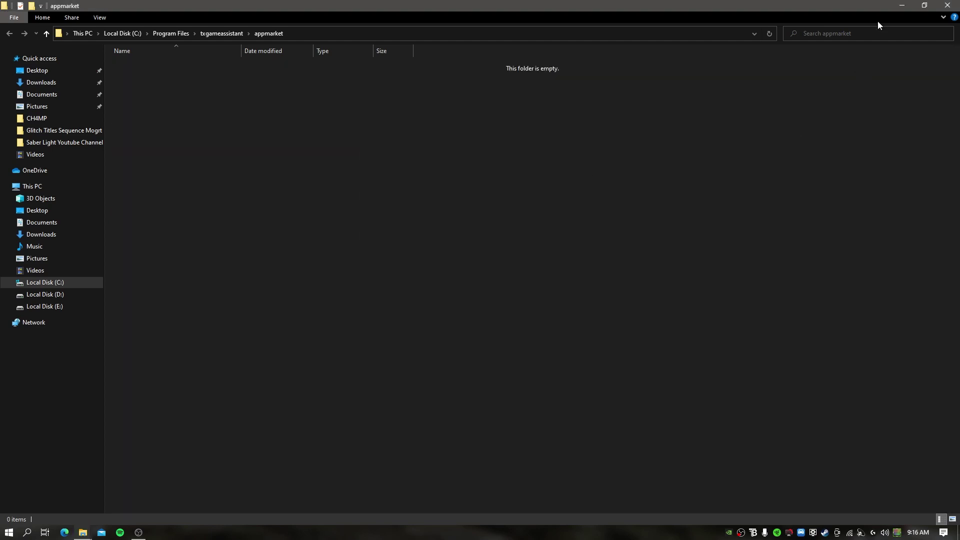
left_click(899, 5)
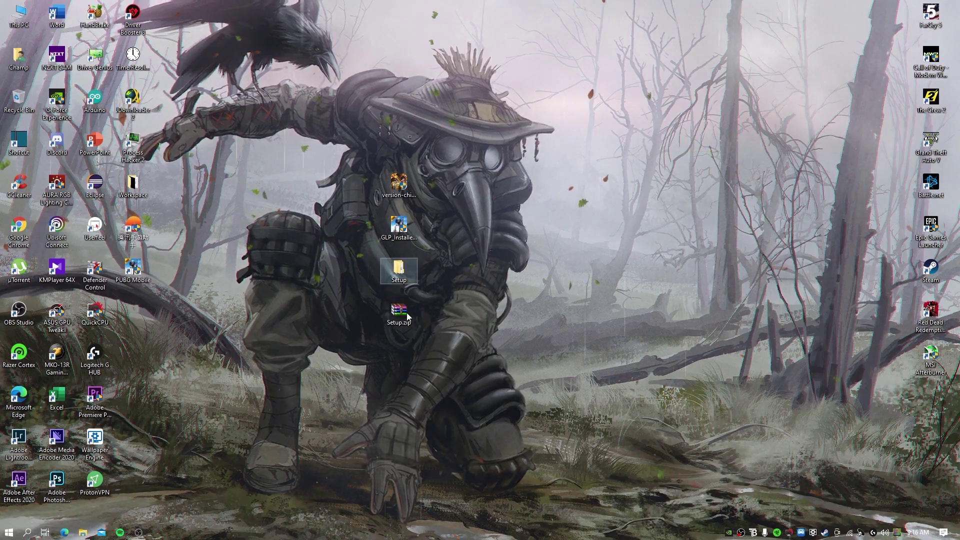
- Copy all files and folders from the inner Setup folder on the desktop and close its window
double_click(399, 270)
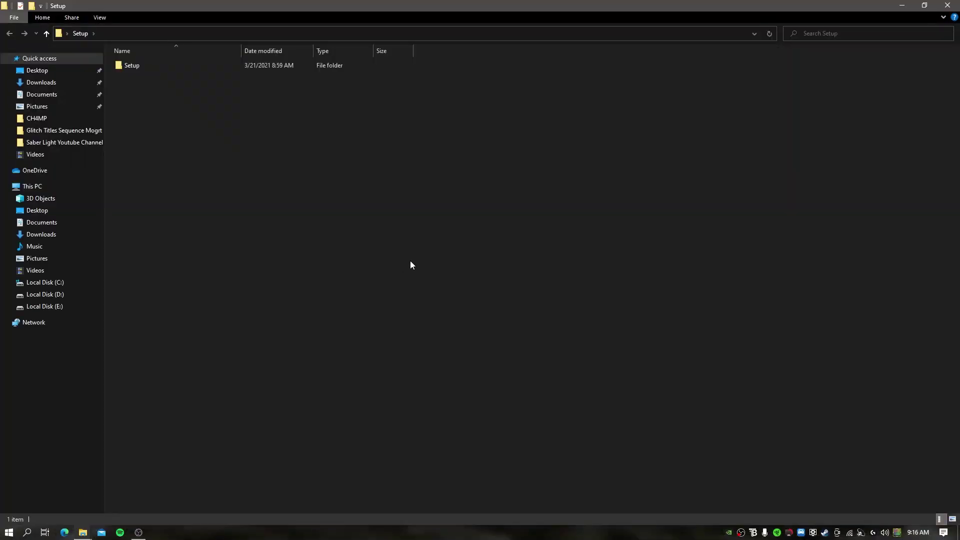
double_click(146, 67)
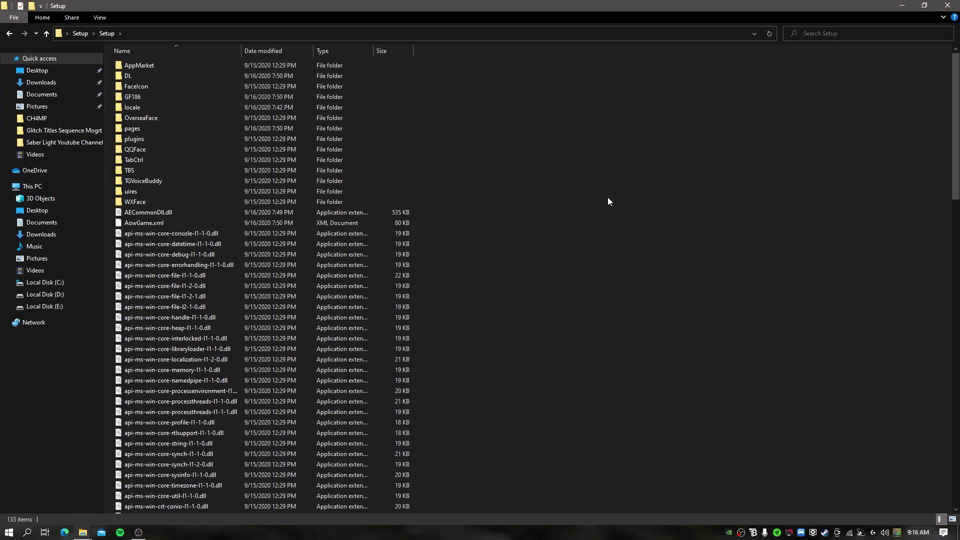
key("ctrl+a")
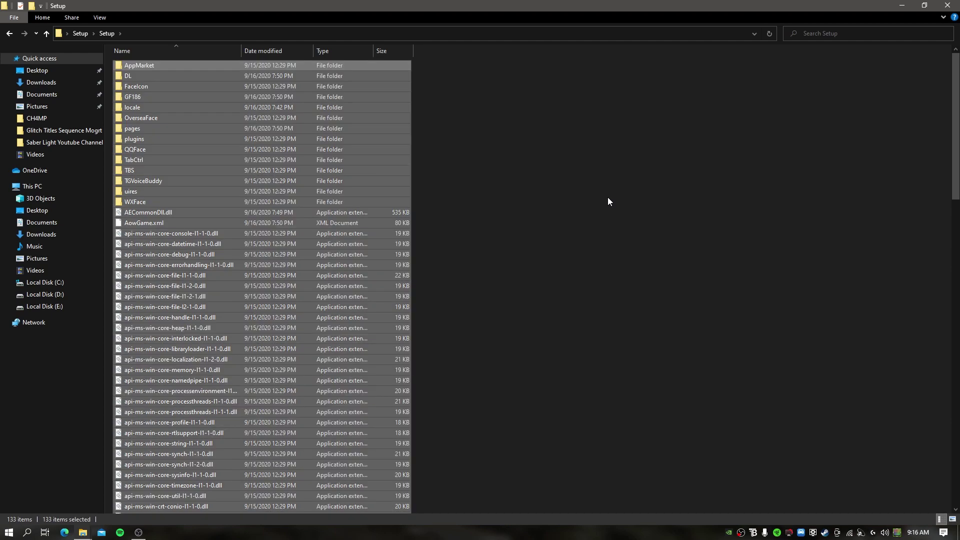
left_click(947, 5)
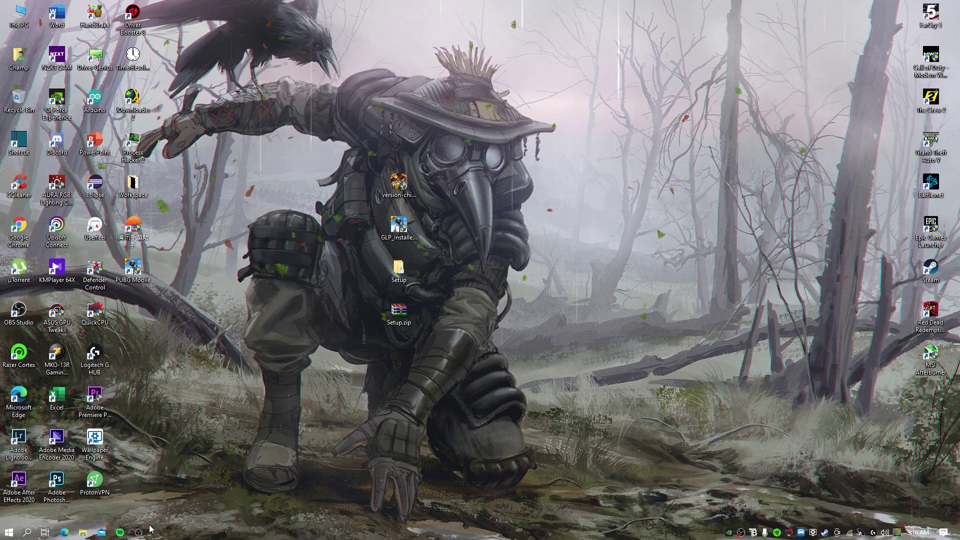
- Paste the copied files into the empty appmarket folder, granting administrator permission for all current items
mouse_move(82, 532)
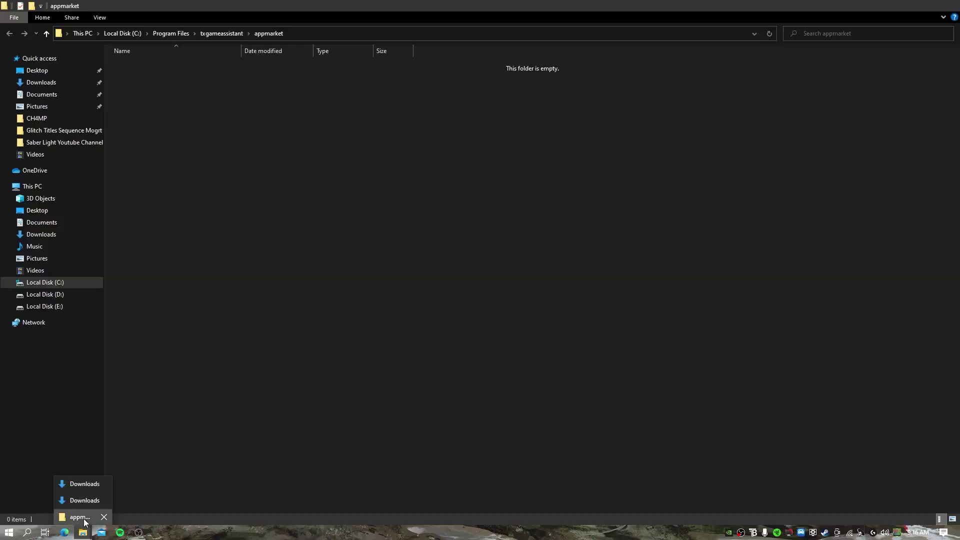
left_click(84, 518)
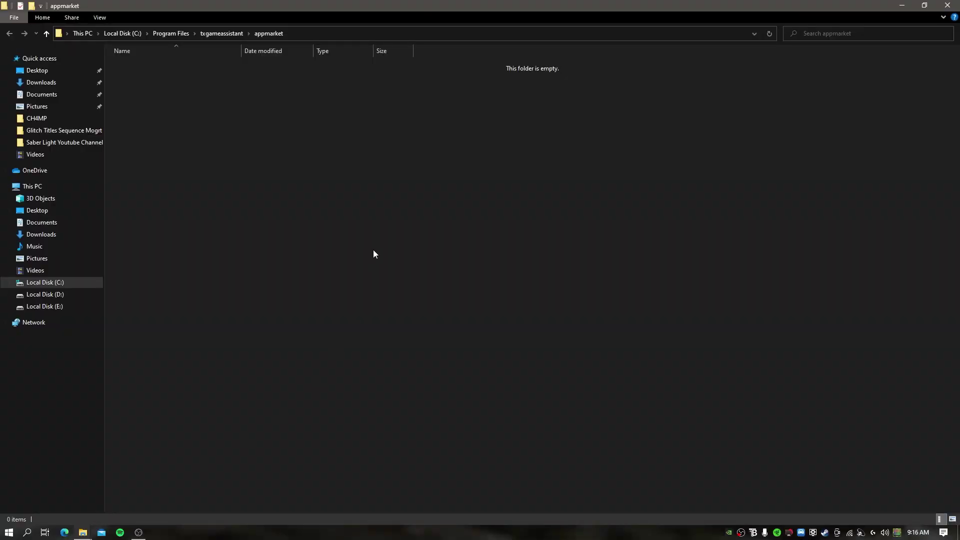
key("ctrl+v")
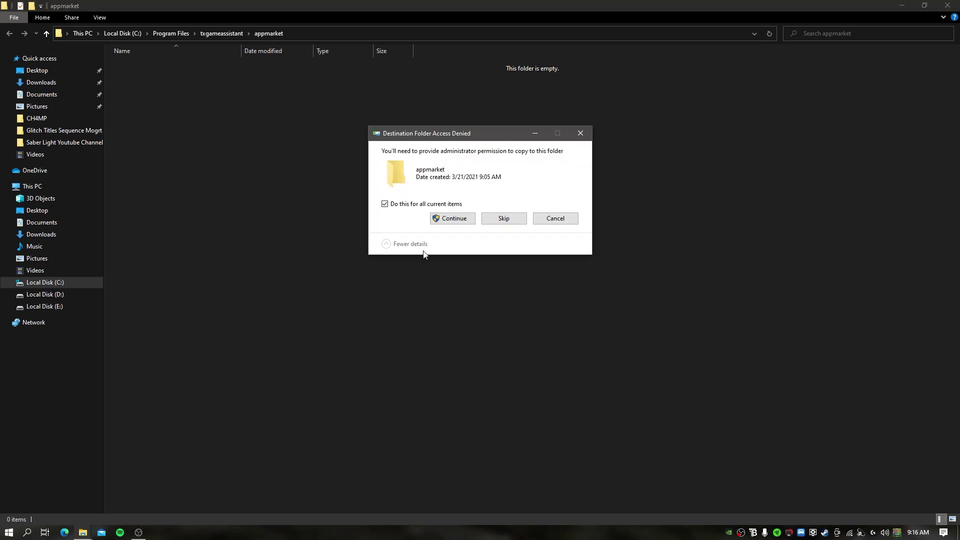
left_click(448, 218)
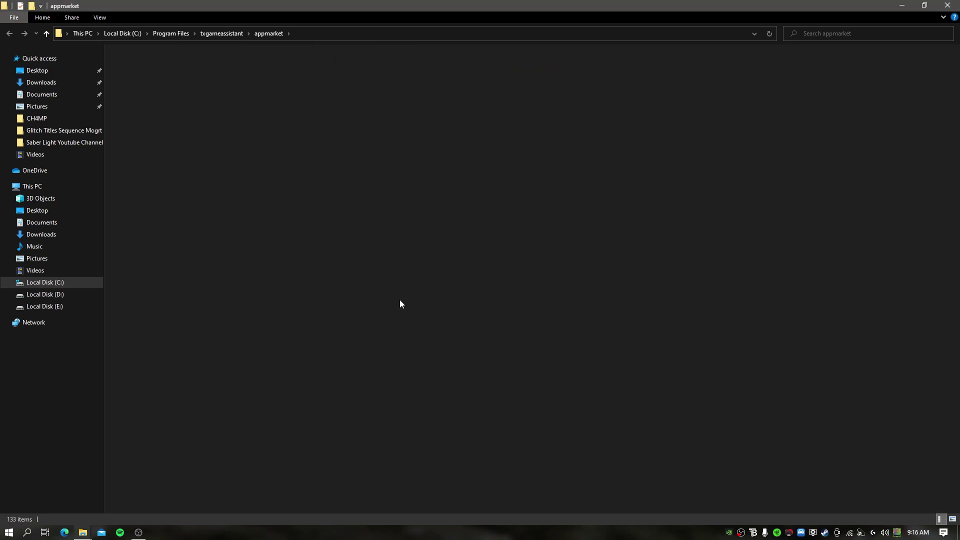
left_click(575, 222)
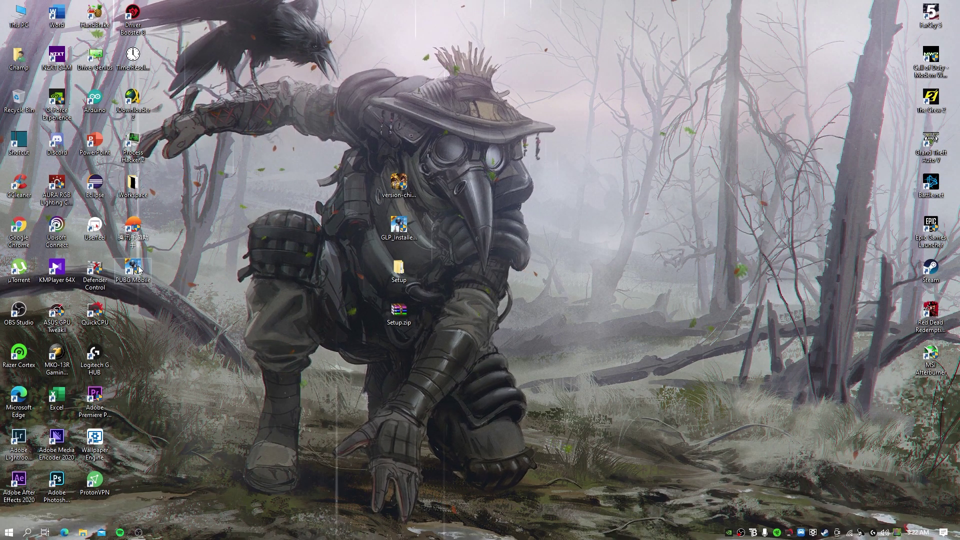
- Run the PUBG Mobile shortcut as administrator and cancel the PUBG MOBILE download under My Games
right_click(139, 269)
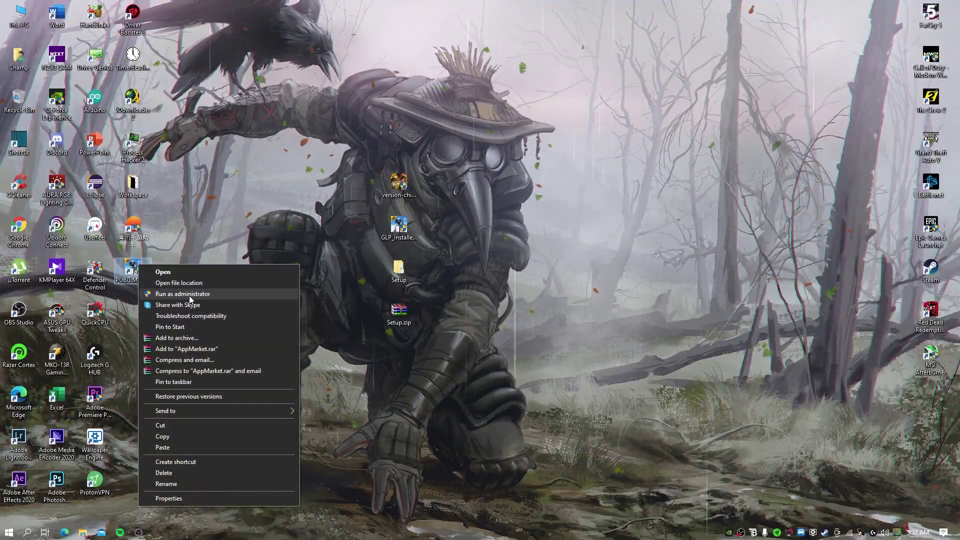
left_click(627, 278)
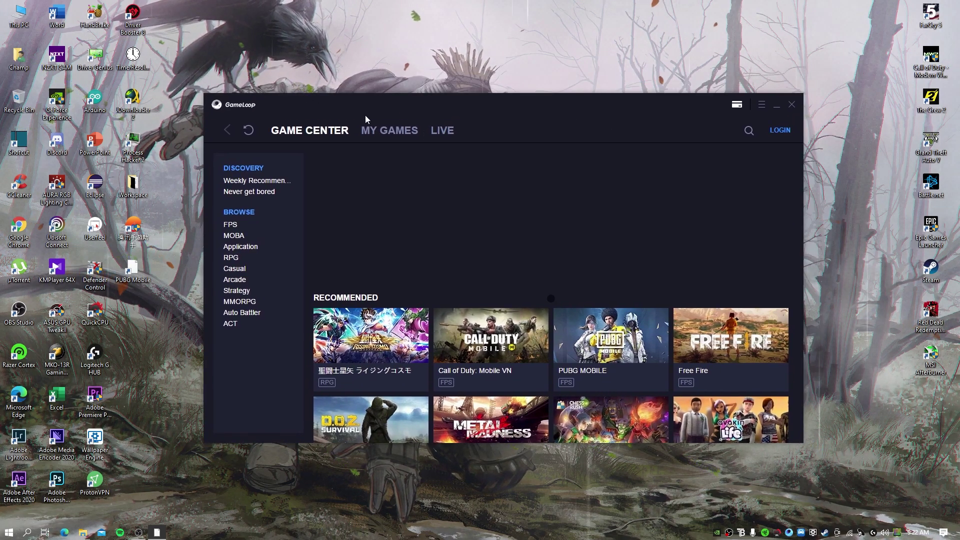
left_click(408, 136)
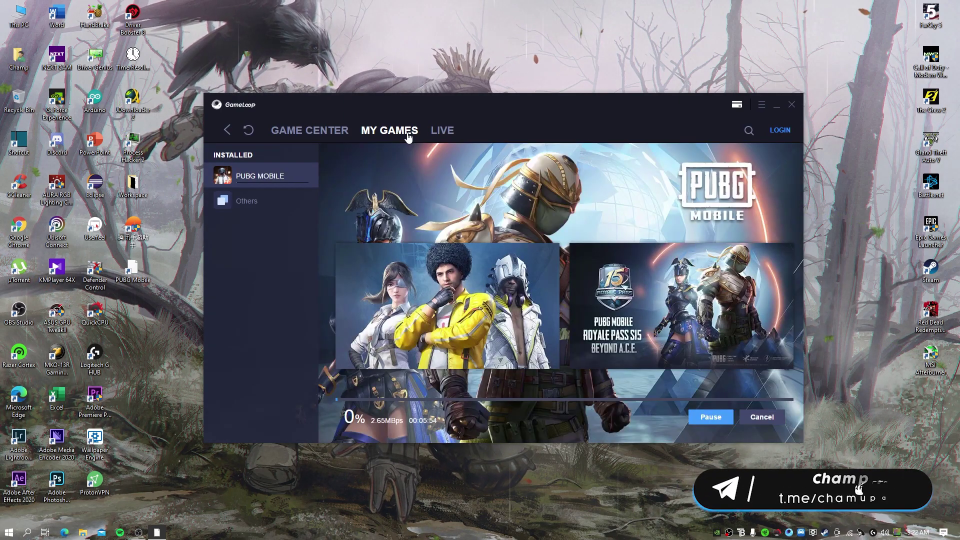
left_click(745, 420)
left_click(542, 298)
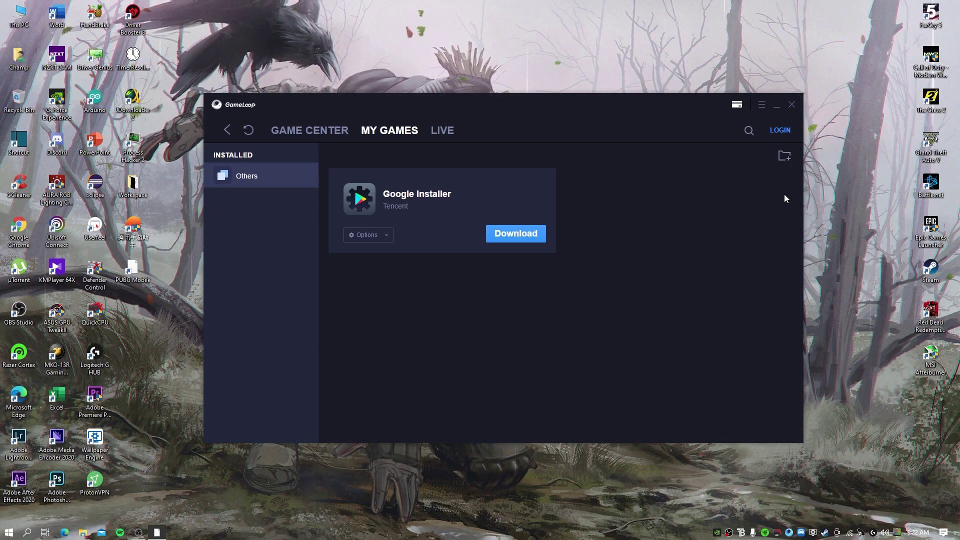
- Add PUBGMOBILE_Global_1.3.0_uawebsite.apk from Local Disk (D:) to the installed games as a local app
left_click_drag(658, 113, 635, 84)
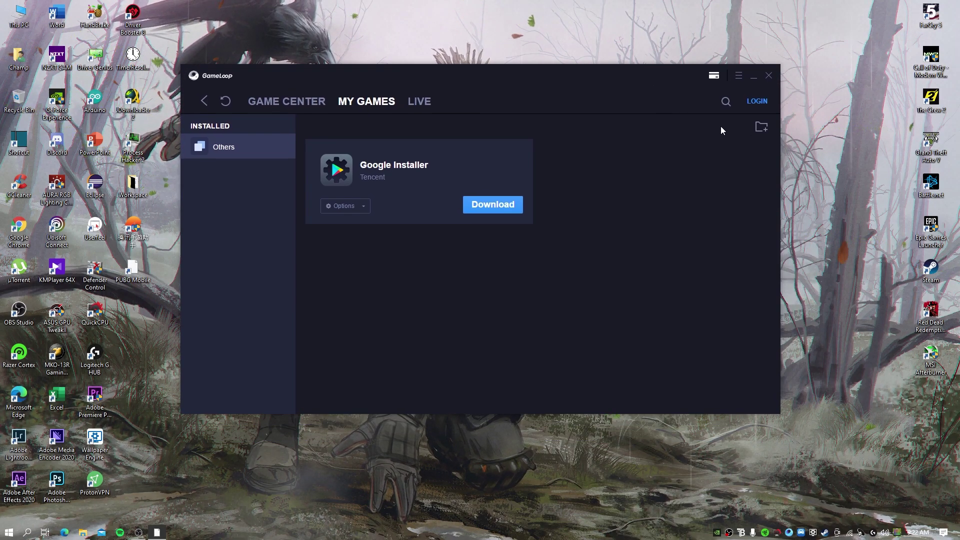
left_click(761, 128)
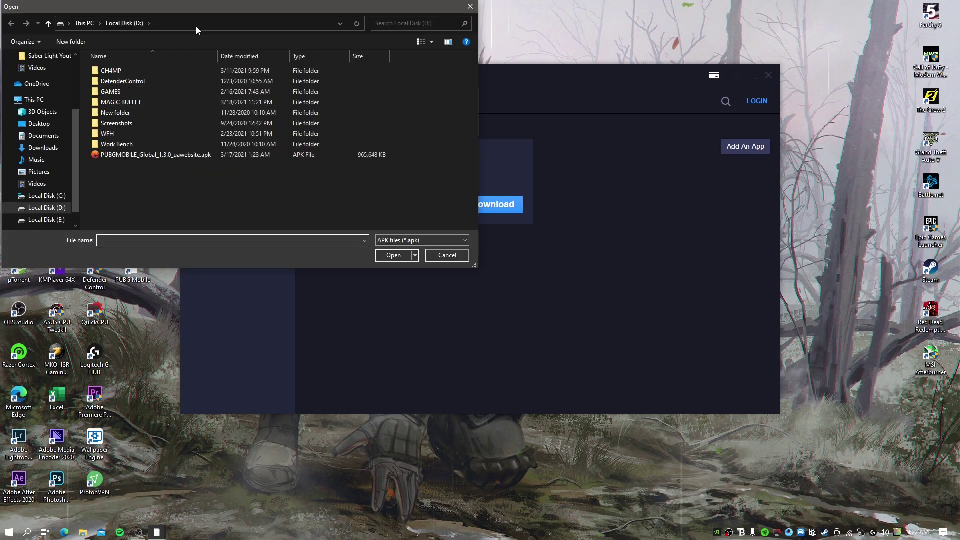
left_click_drag(233, 12, 370, 90)
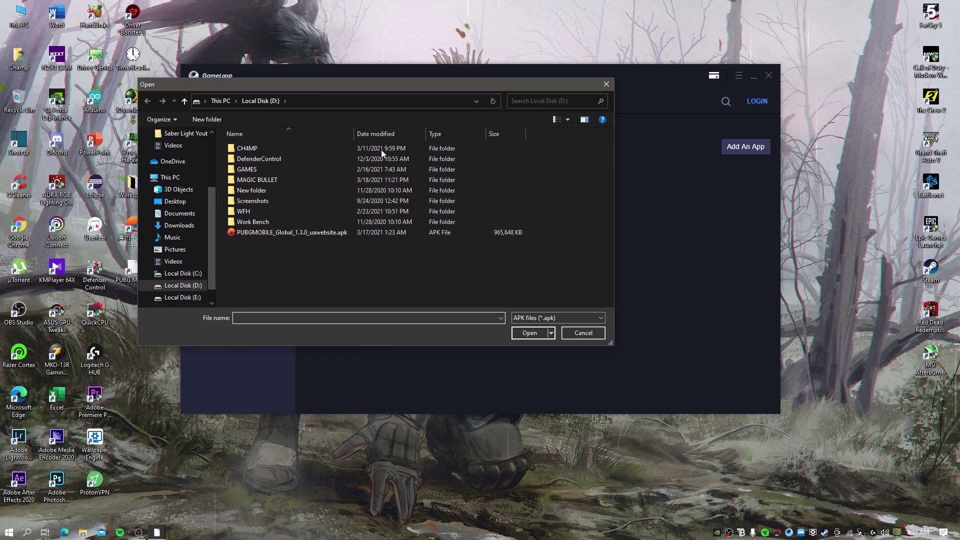
left_click(307, 232)
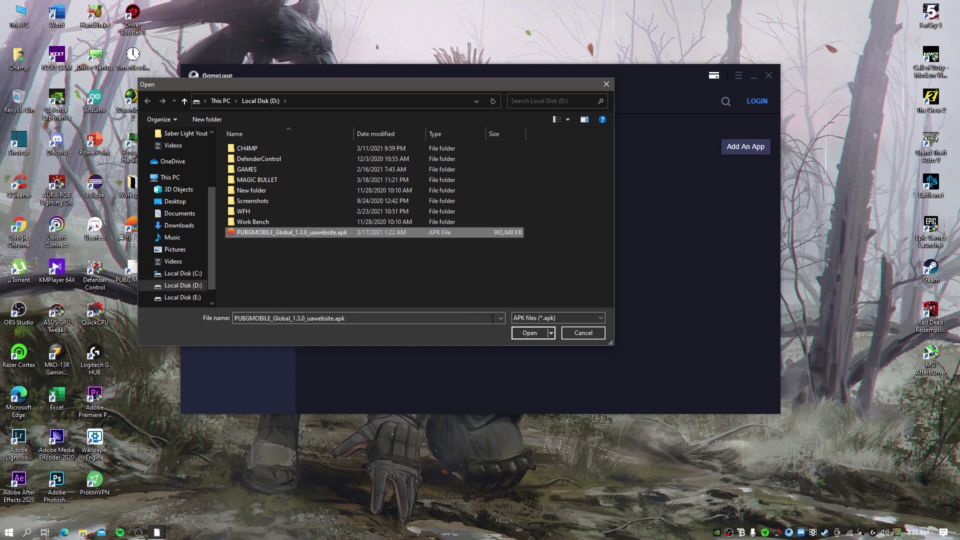
left_click(533, 333)
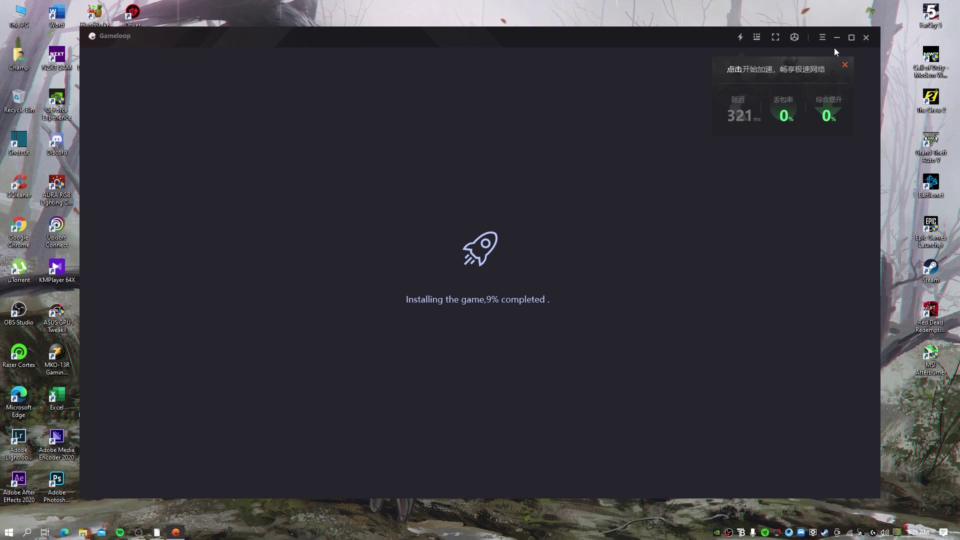
- Open the GameLoop Setting Center during the game installation and view the Engine settings
left_click(822, 37)
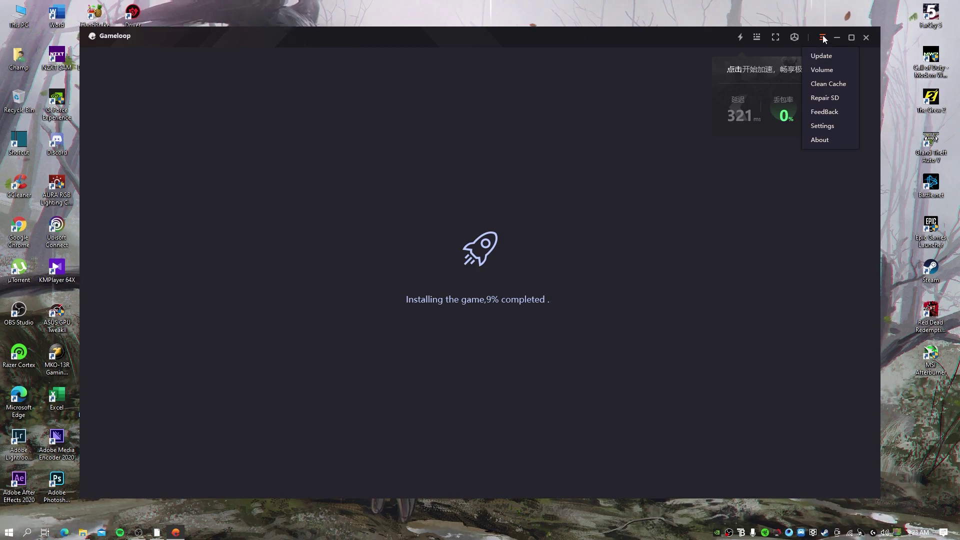
left_click(830, 129)
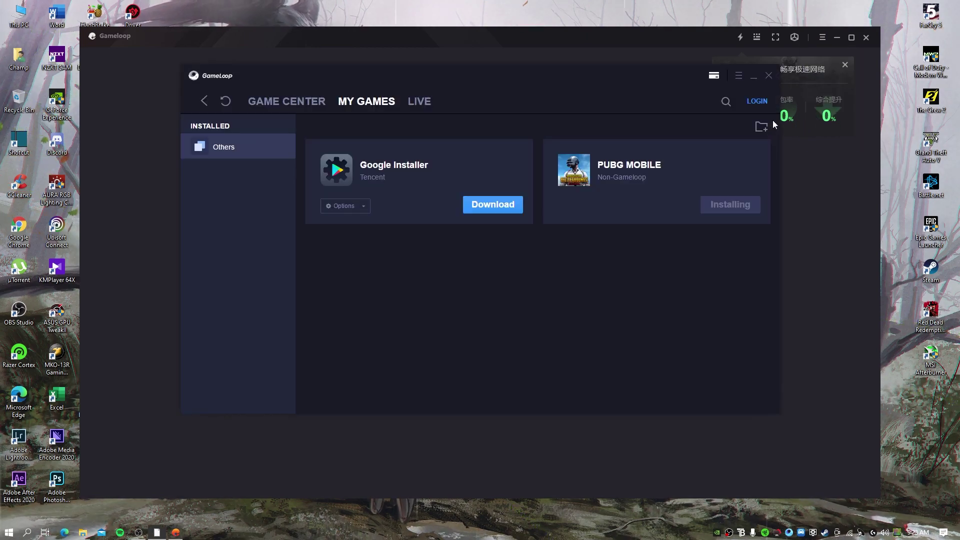
left_click(738, 77)
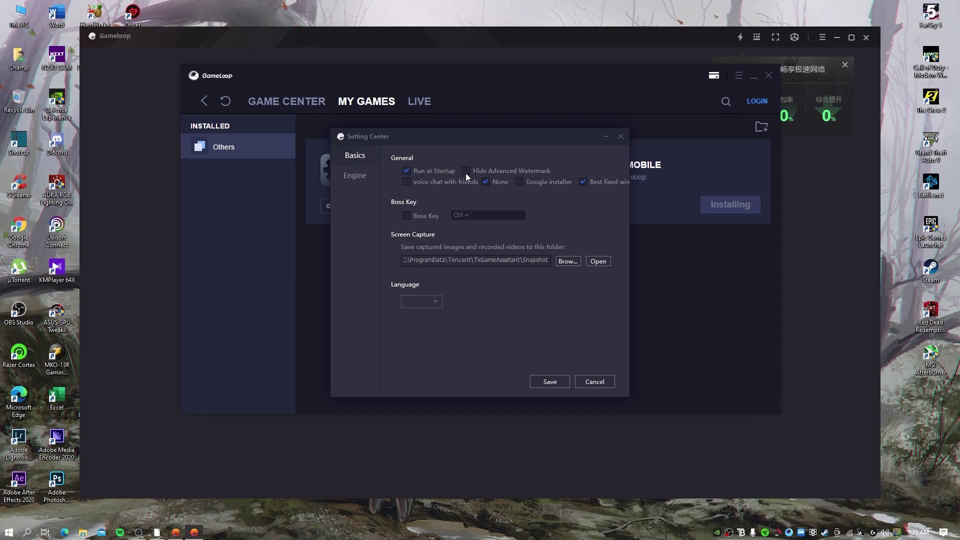
left_click(358, 180)
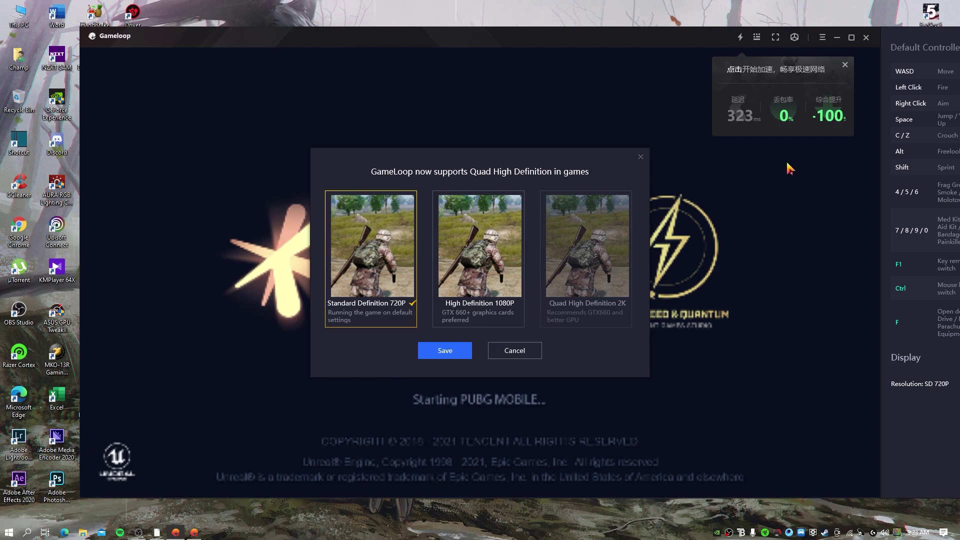
- Dismiss the network acceleration popup, save High Definition 1080P as the game resolution, restart the game, and close the Default Controller panel
left_click(845, 64)
left_click(480, 250)
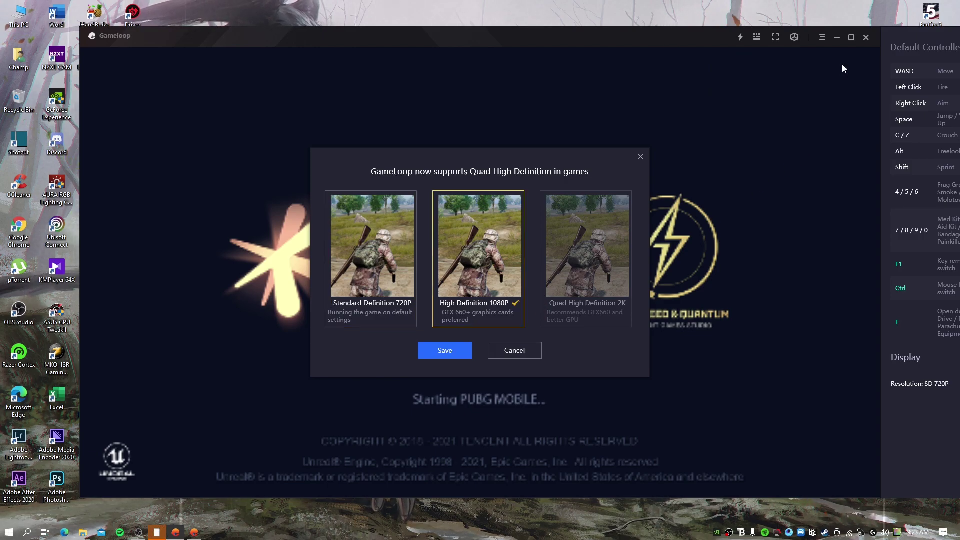
left_click(456, 350)
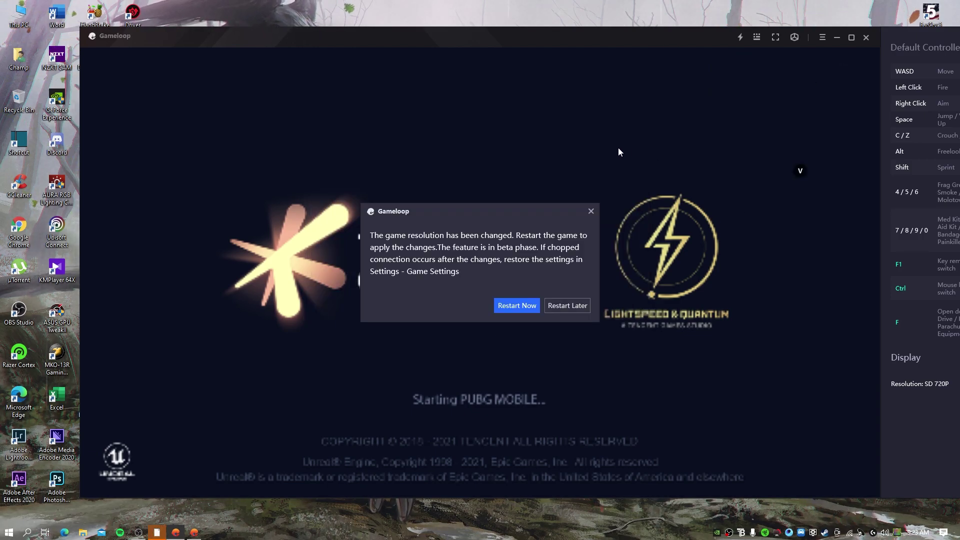
left_click(520, 310)
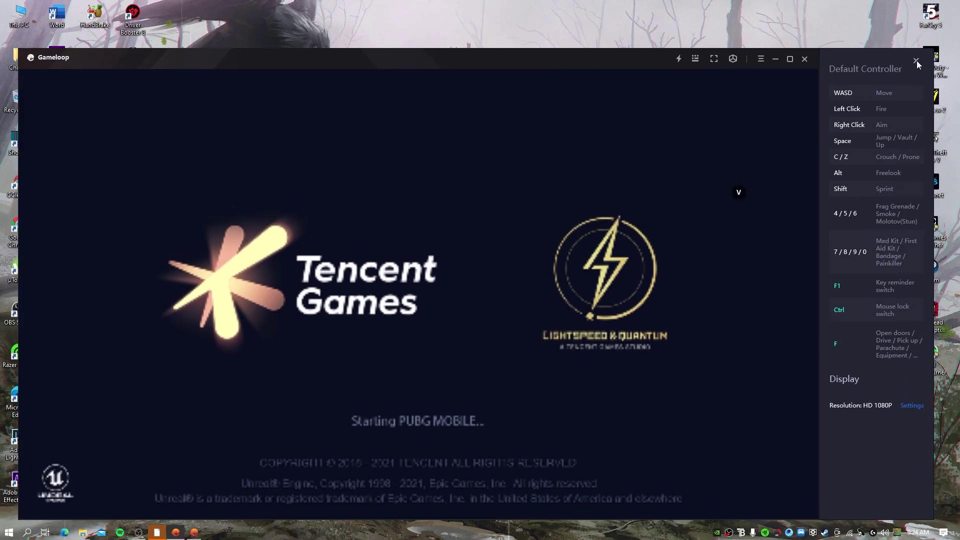
left_click(916, 61)
left_click_drag(582, 66, 642, 50)
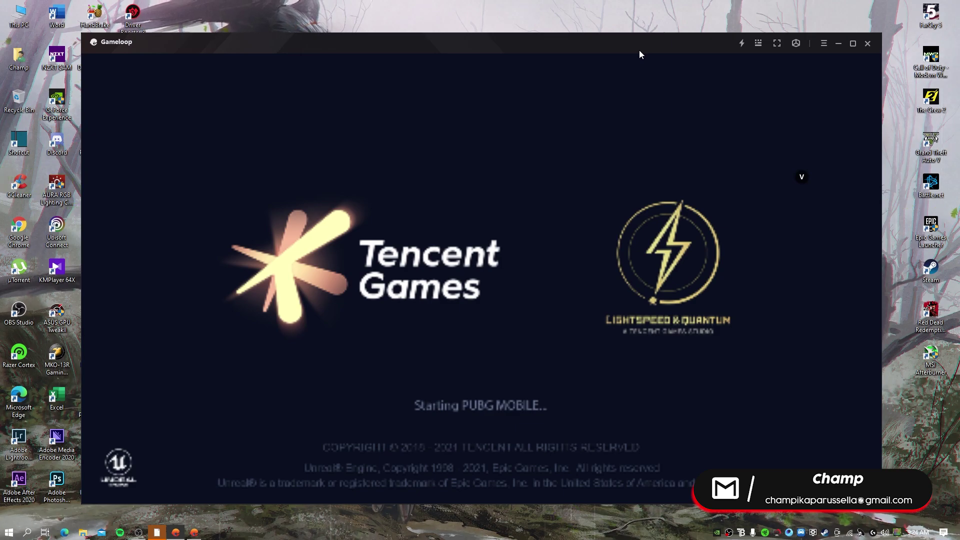
left_click_drag(625, 49, 634, 39)
mouse_move(475, 37)
left_mouse_down()
mouse_move(483, 45)
mouse_move(465, 45)
left_mouse_up()
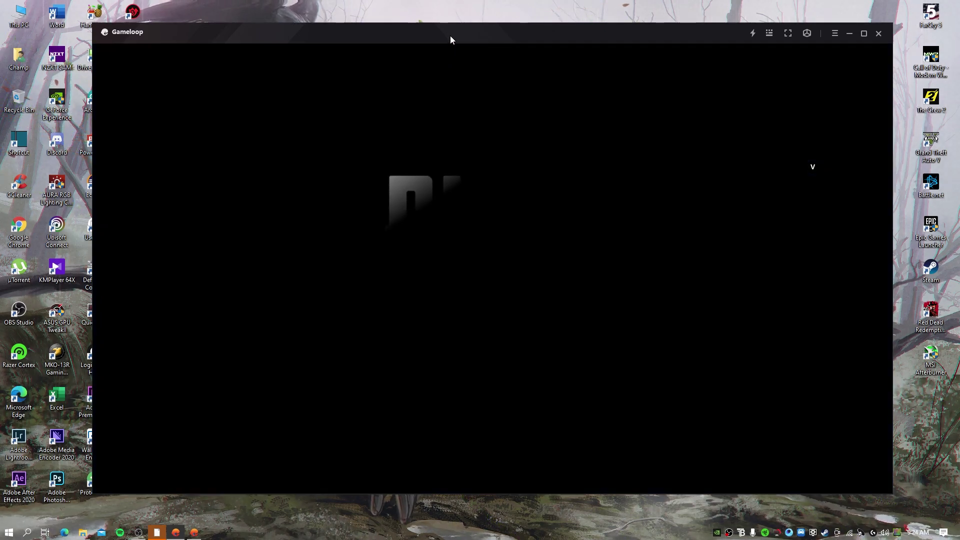
mouse_move(450, 36)
left_mouse_down()
mouse_move(443, 111)
mouse_move(474, 63)
mouse_move(442, 44)
left_mouse_up()
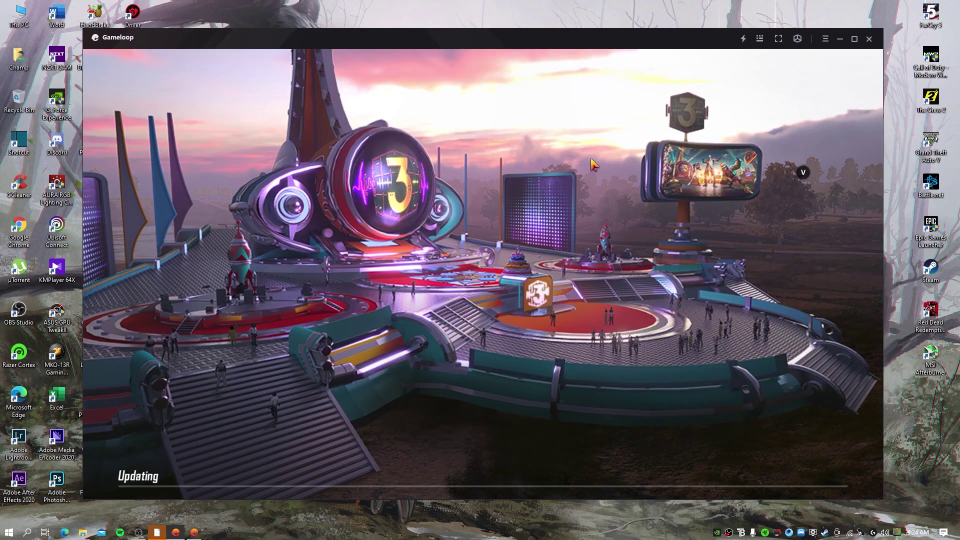
mouse_move(517, 42)
left_mouse_down()
mouse_move(532, 93)
mouse_move(544, 32)
mouse_move(532, 50)
left_mouse_up()
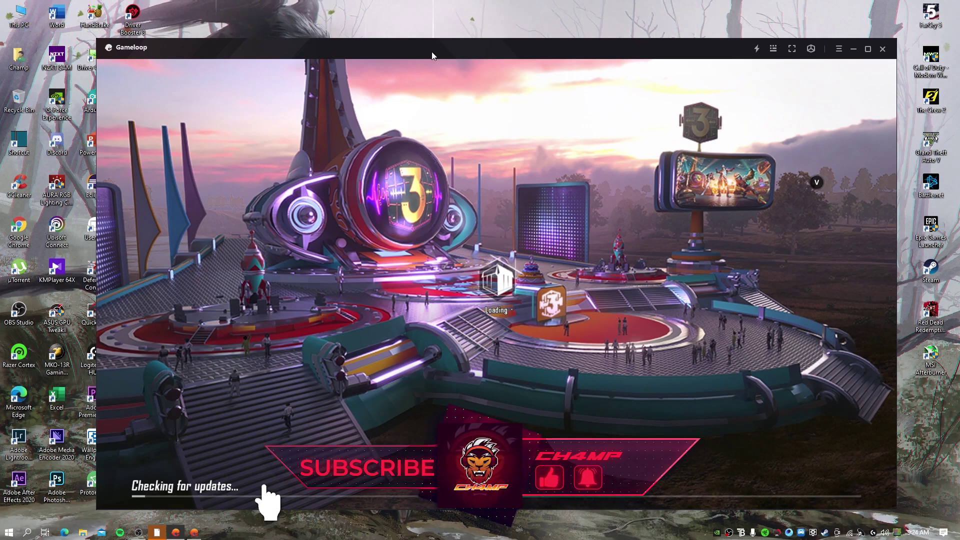
left_click_drag(432, 54, 422, 47)
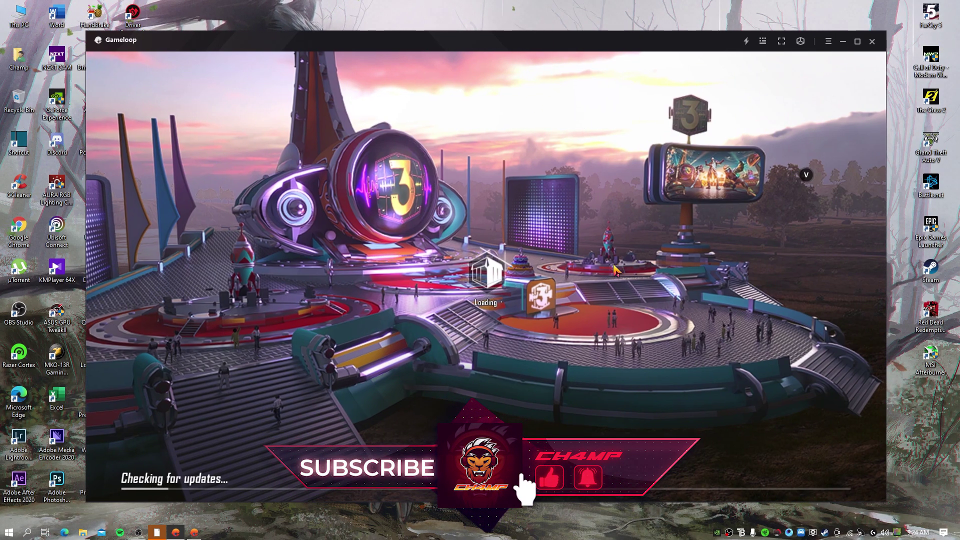